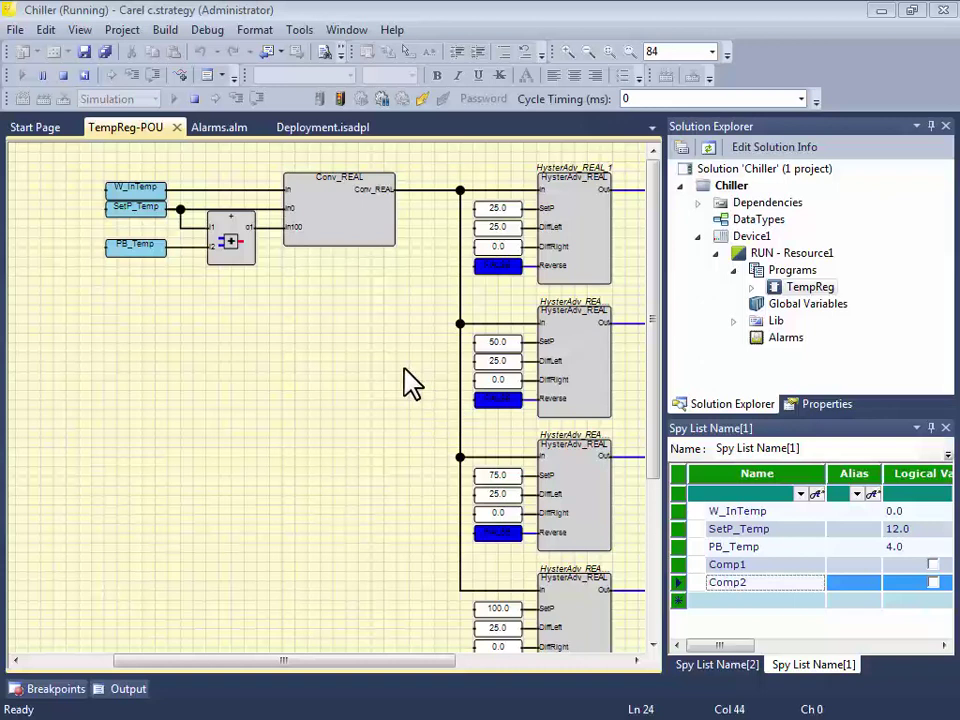
Open c.design from the Chiller project, check the wizard's start page and return to the solution/device selection.
left_click(303, 33)
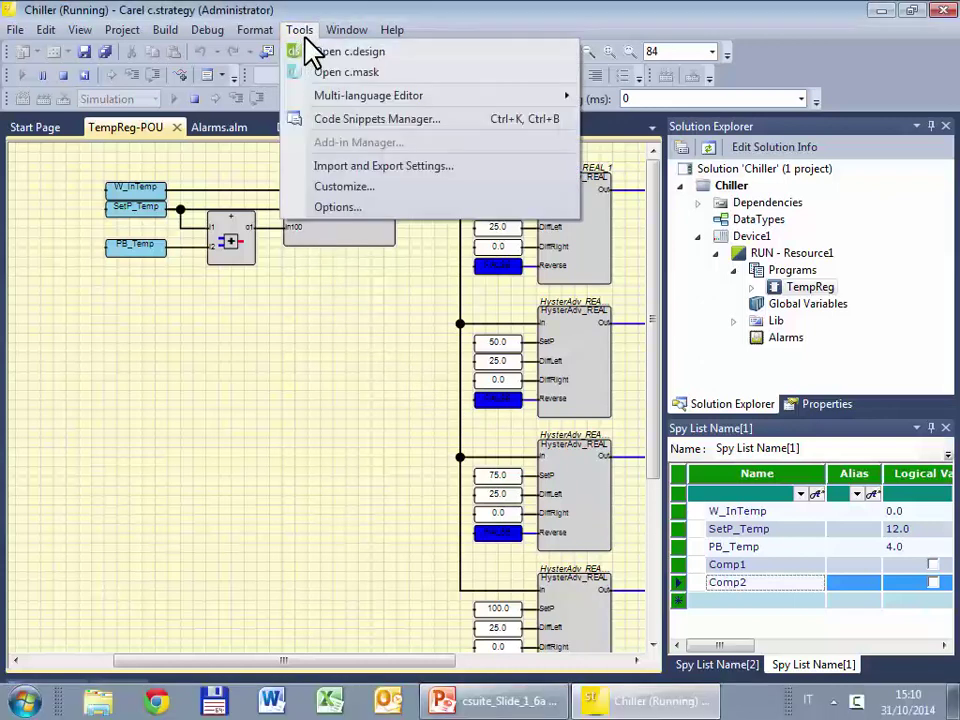
left_click(318, 52)
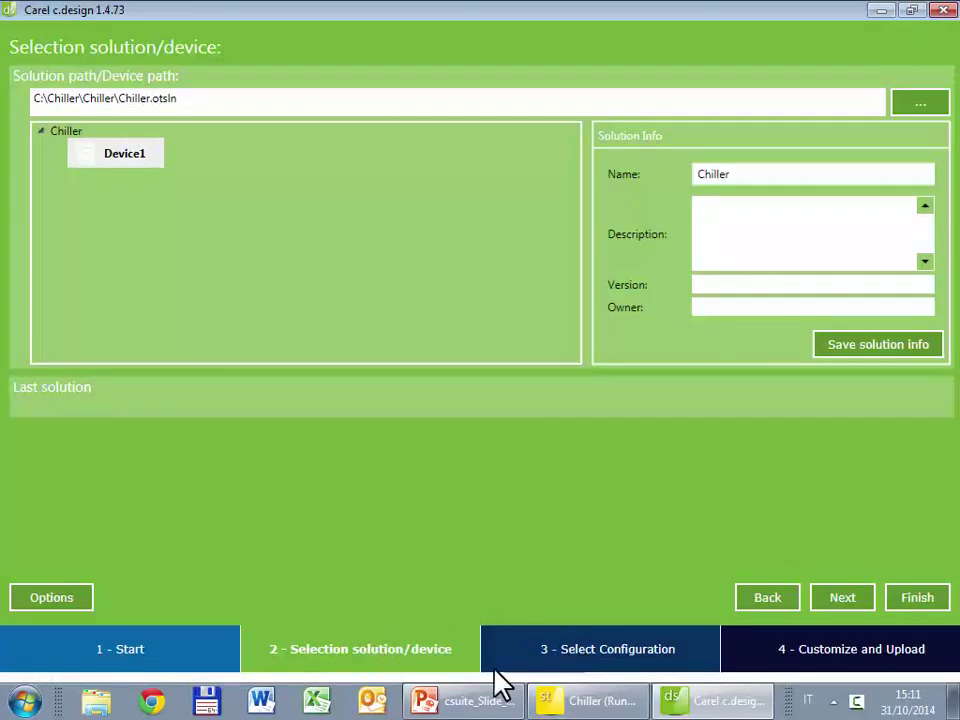
left_click(779, 607)
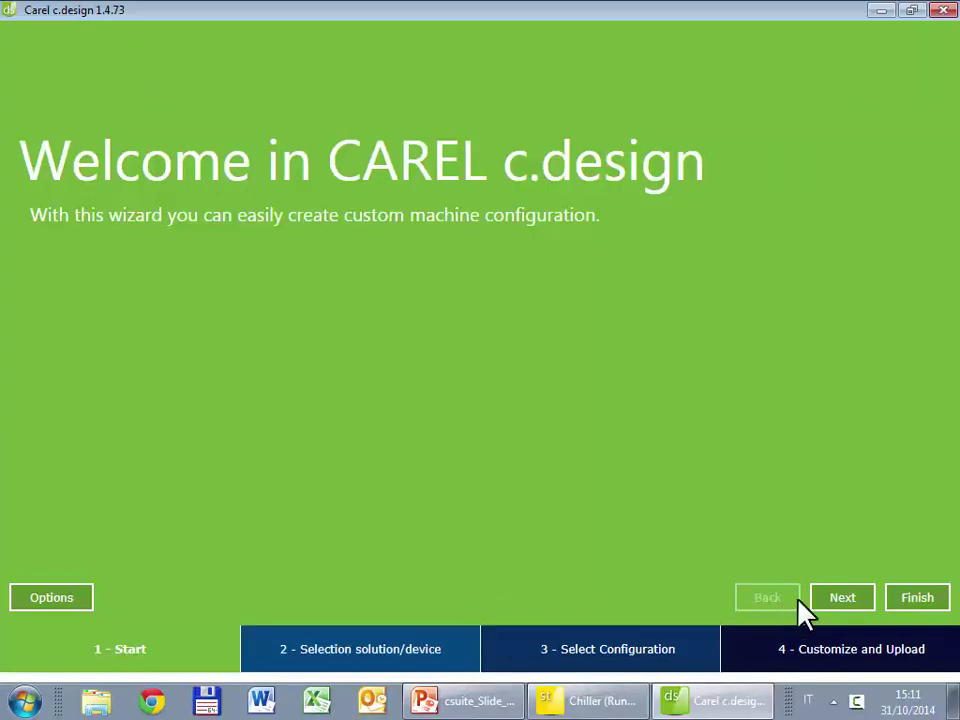
left_click(840, 610)
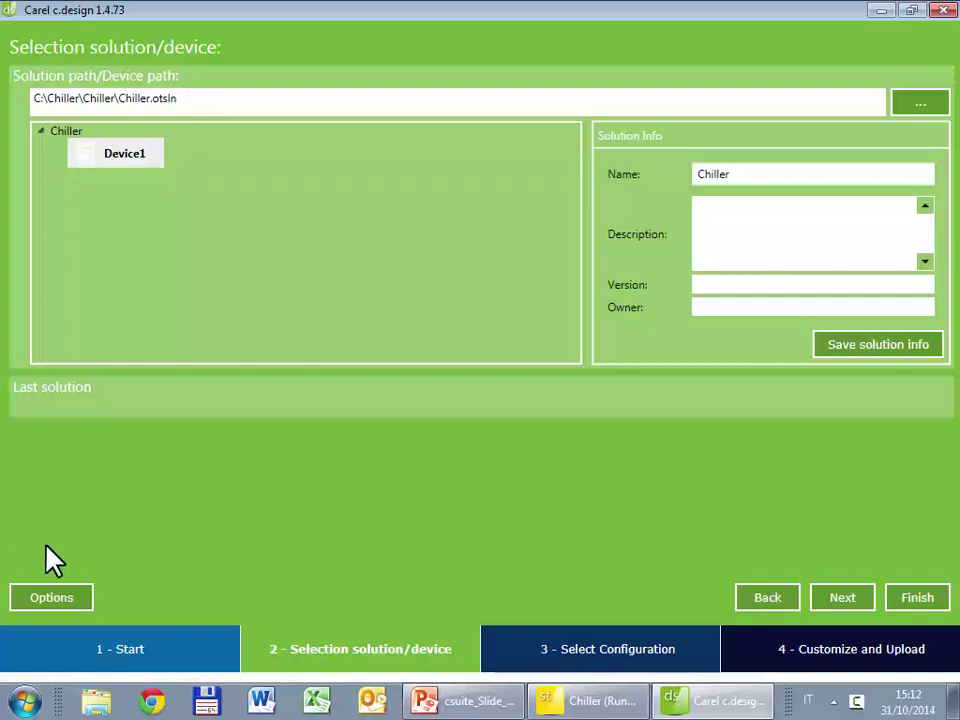
left_click(26, 704)
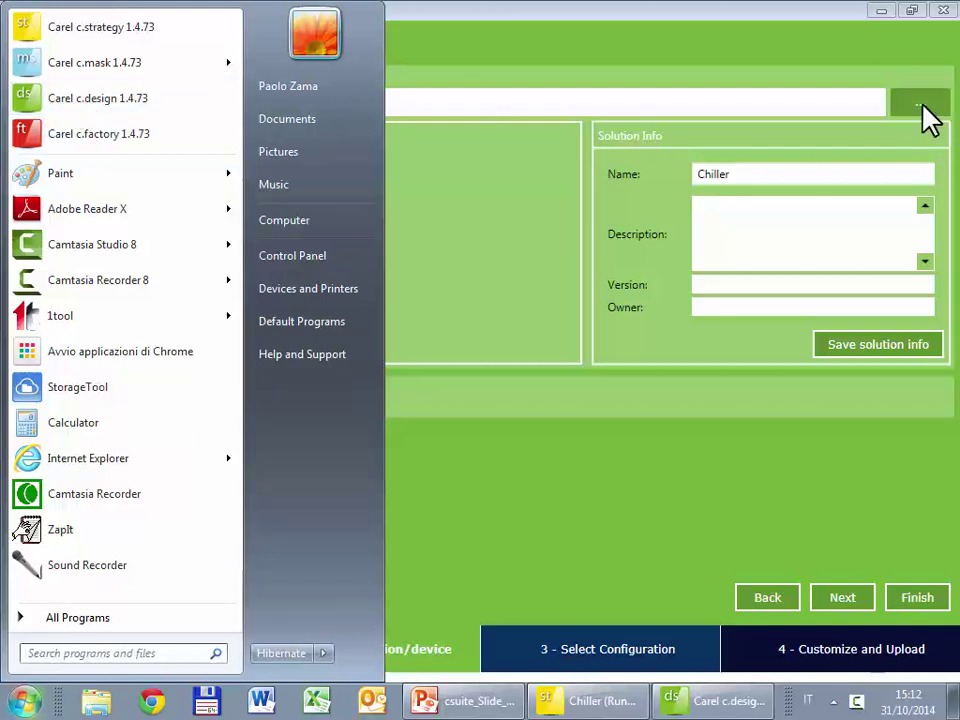
left_click(705, 100)
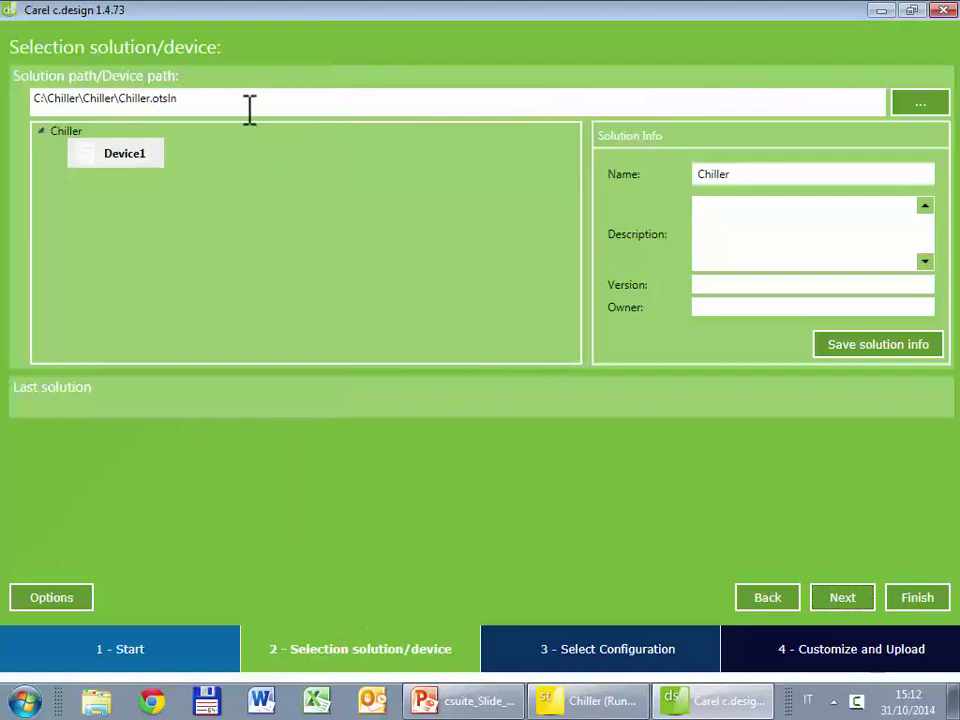
left_click_drag(209, 100, 157, 92)
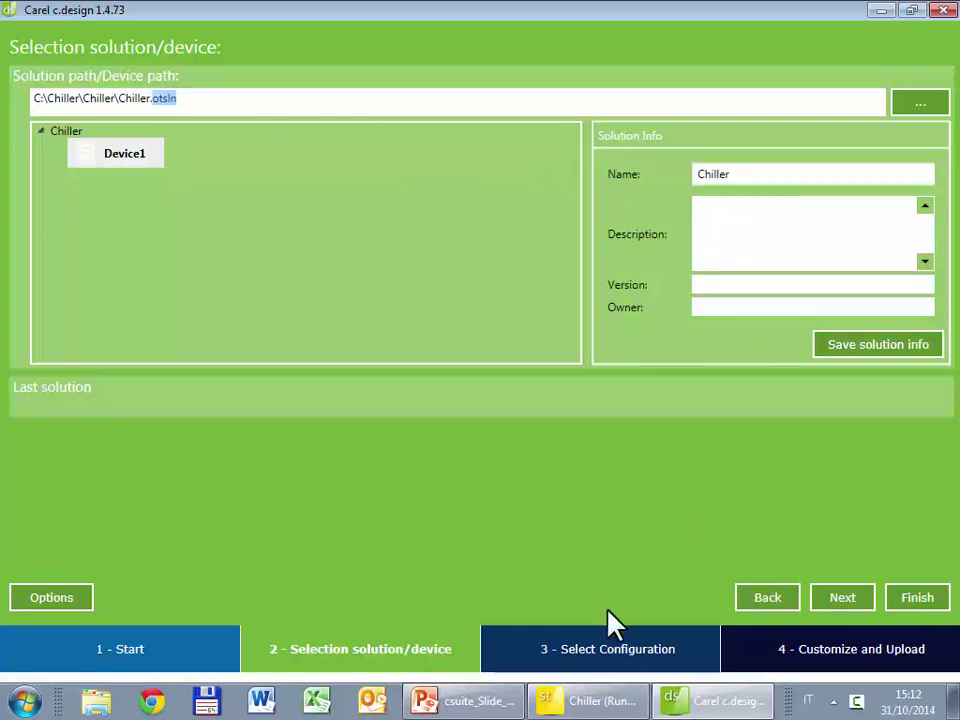
Switch to c.strategy, view the Chiller solution's info, close it unchanged and return to c.design.
left_click(585, 705)
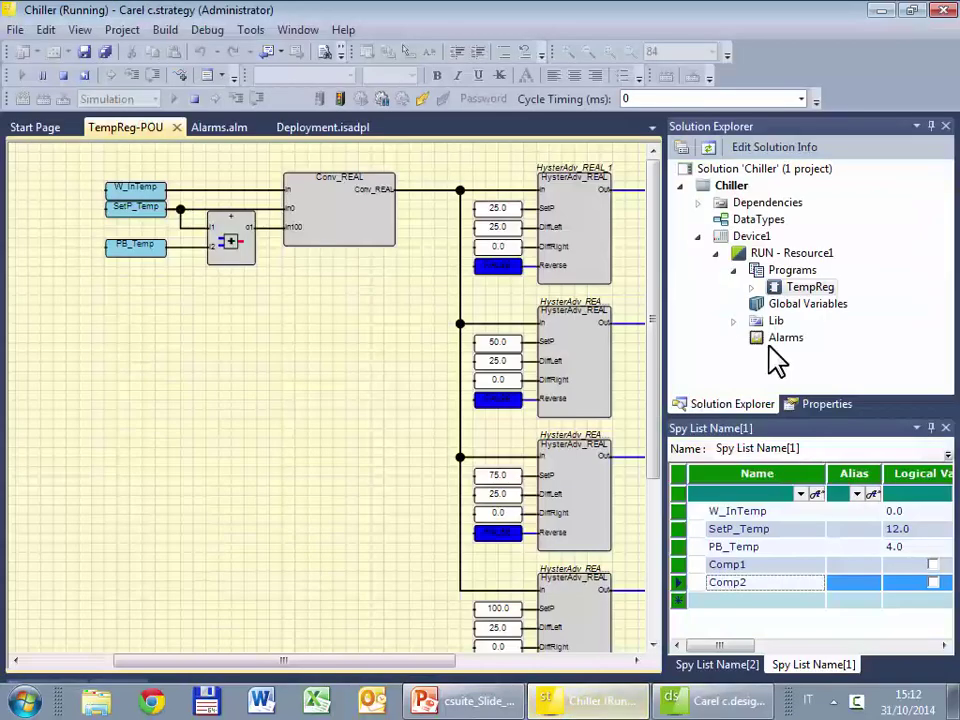
left_click(777, 158)
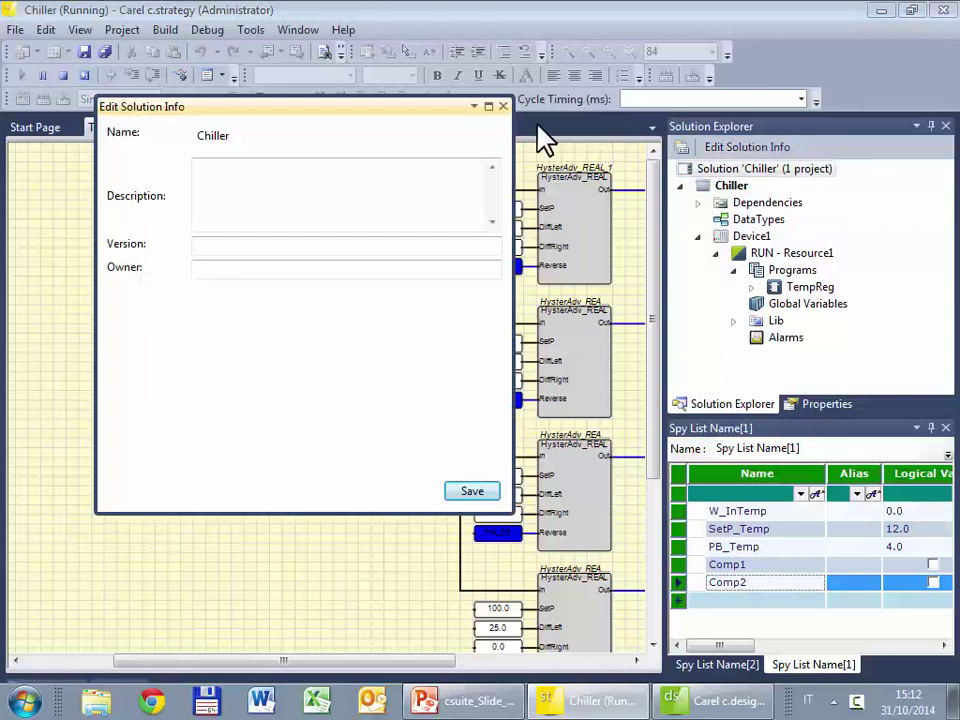
left_click(503, 106)
left_click(718, 700)
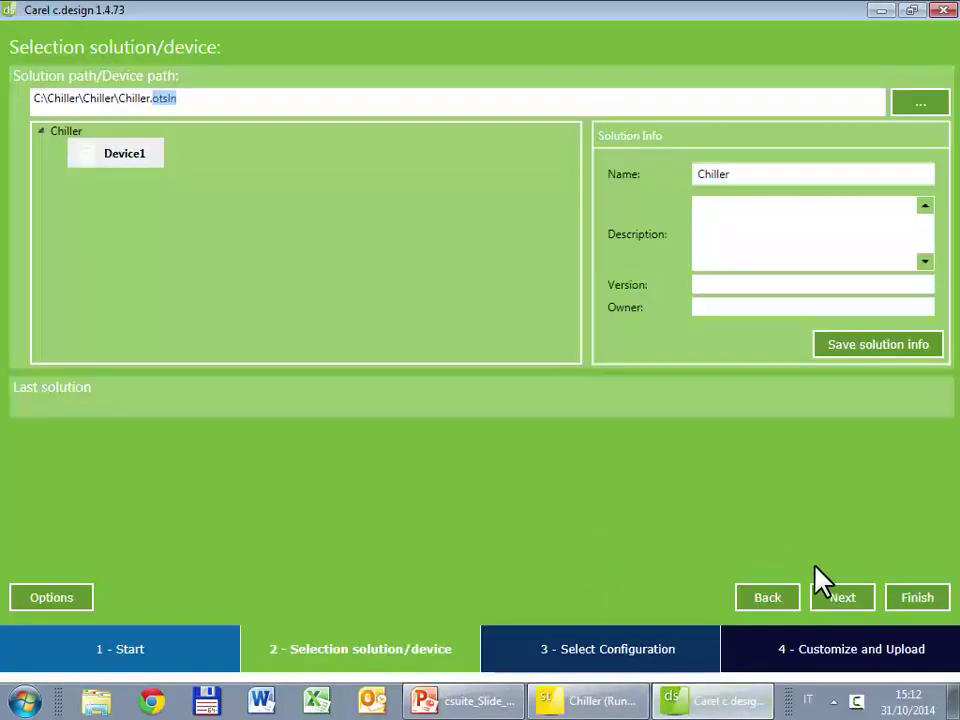
Proceed with Device1 and create a configuration named Chiller_4comp with product code [P+5] c.pCO.
left_click(843, 612)
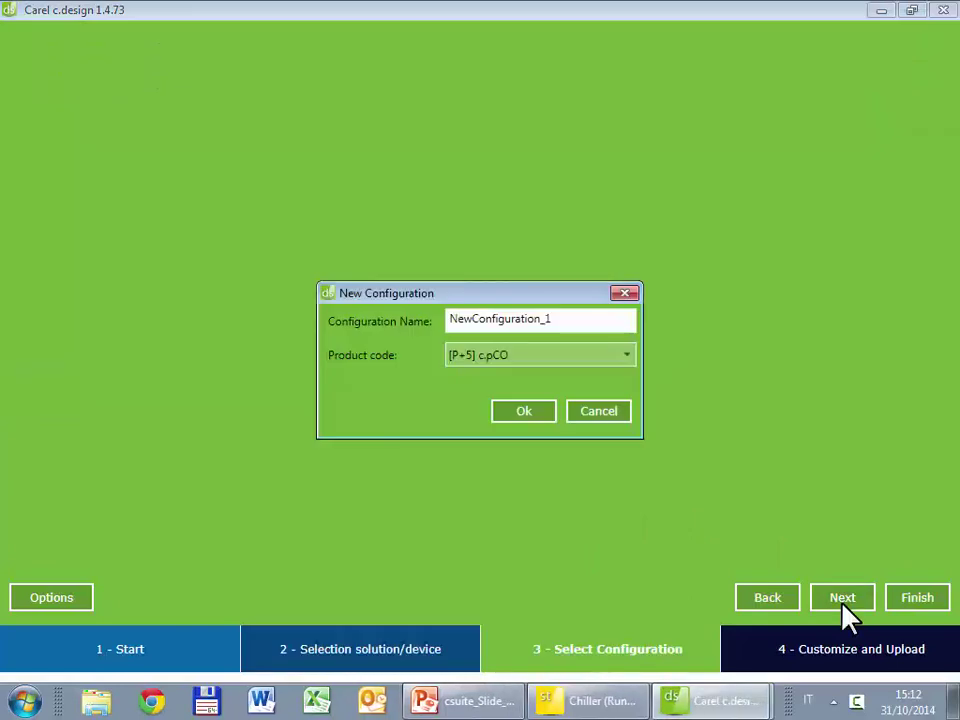
left_click_drag(480, 292, 475, 236)
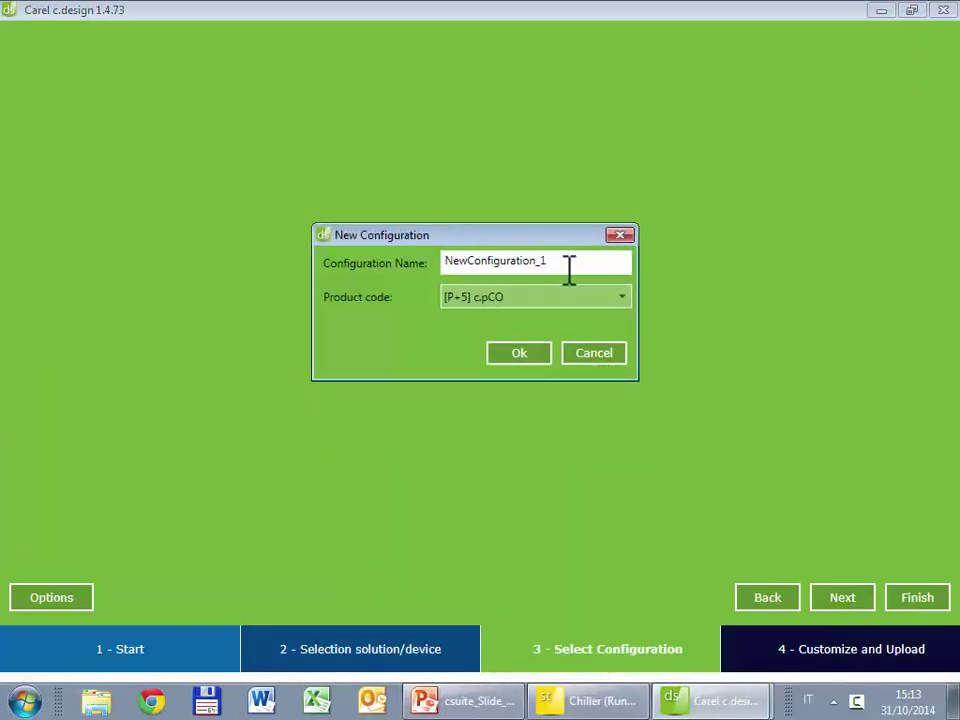
left_click_drag(570, 264, 171, 253)
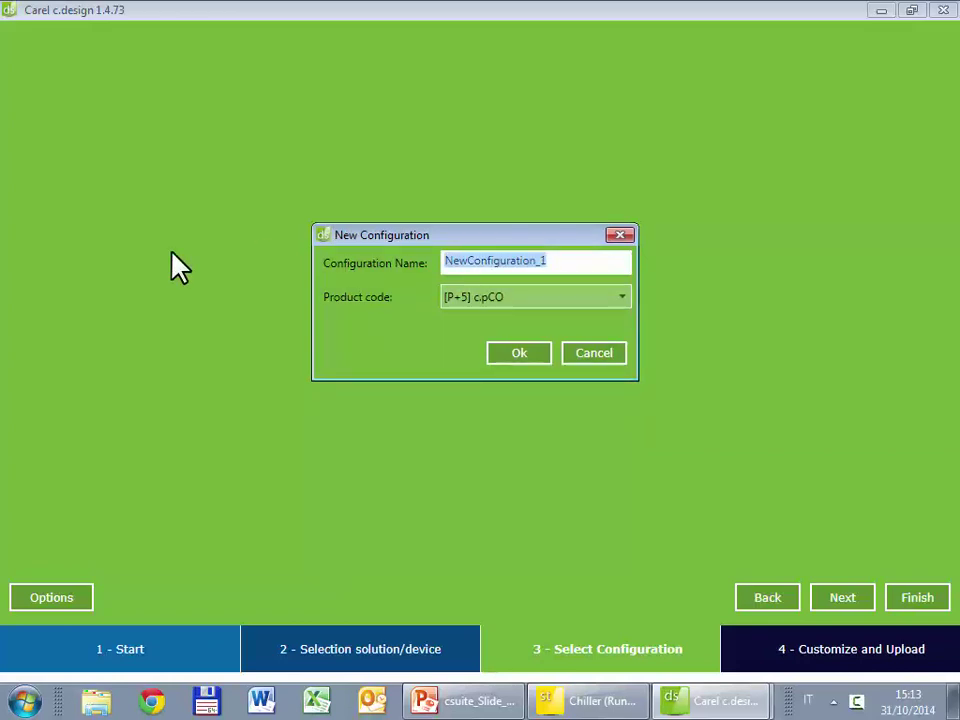
type("Chiller")
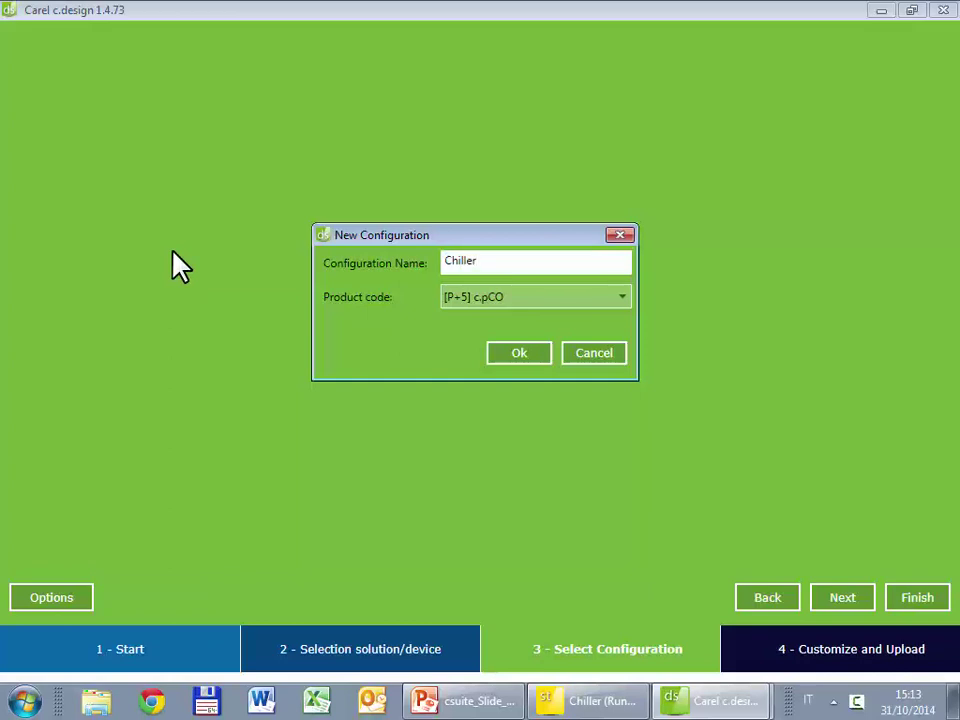
type("_4comp")
left_click(565, 306)
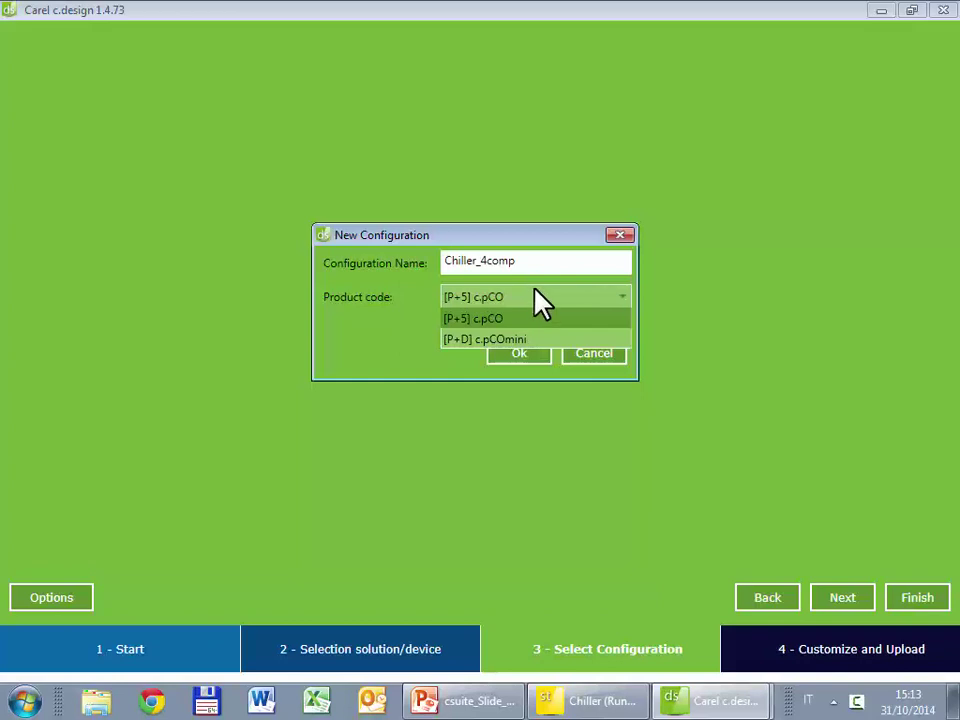
left_click(537, 298)
left_click(519, 353)
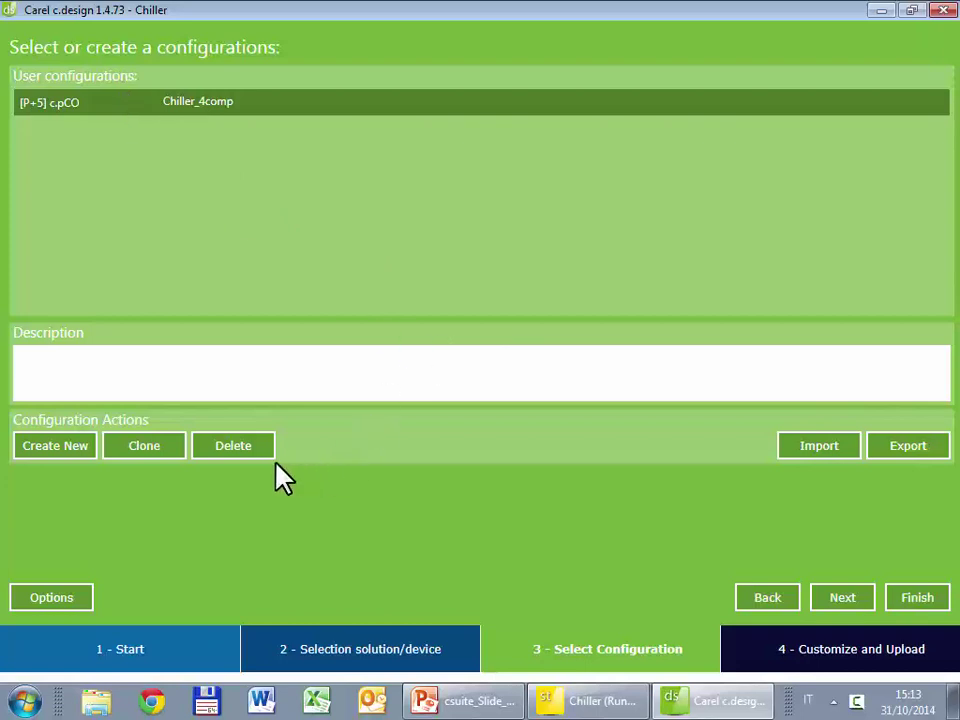
Create a second configuration named Chiller_2comp with product code [P+5] c.pCO.
left_click(45, 455)
left_click_drag(600, 319, 262, 312)
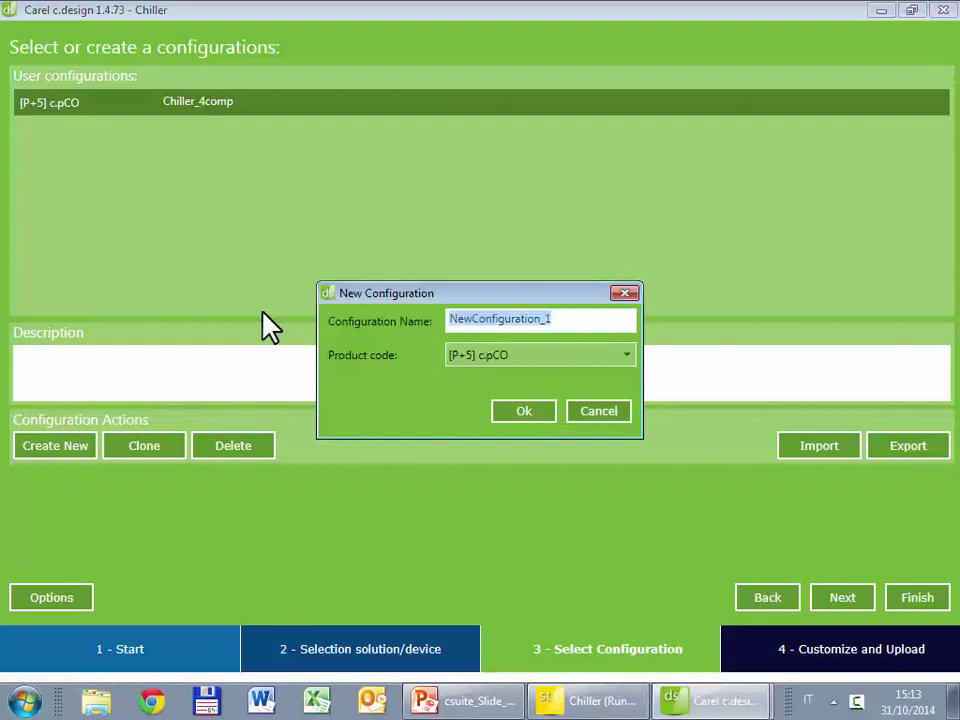
type("Chiller_")
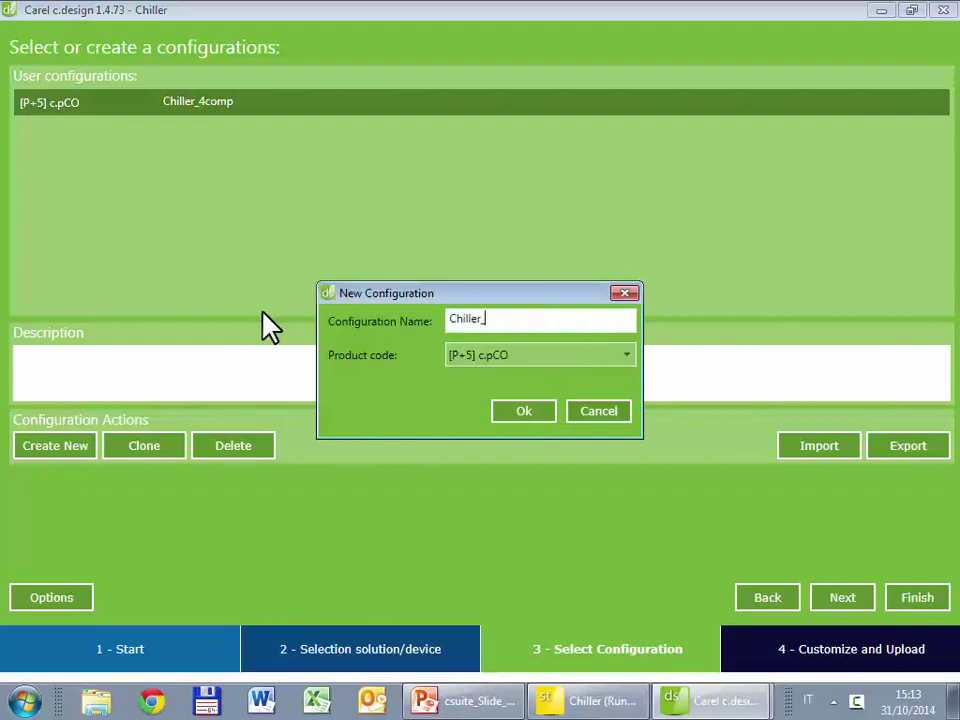
type("2comp")
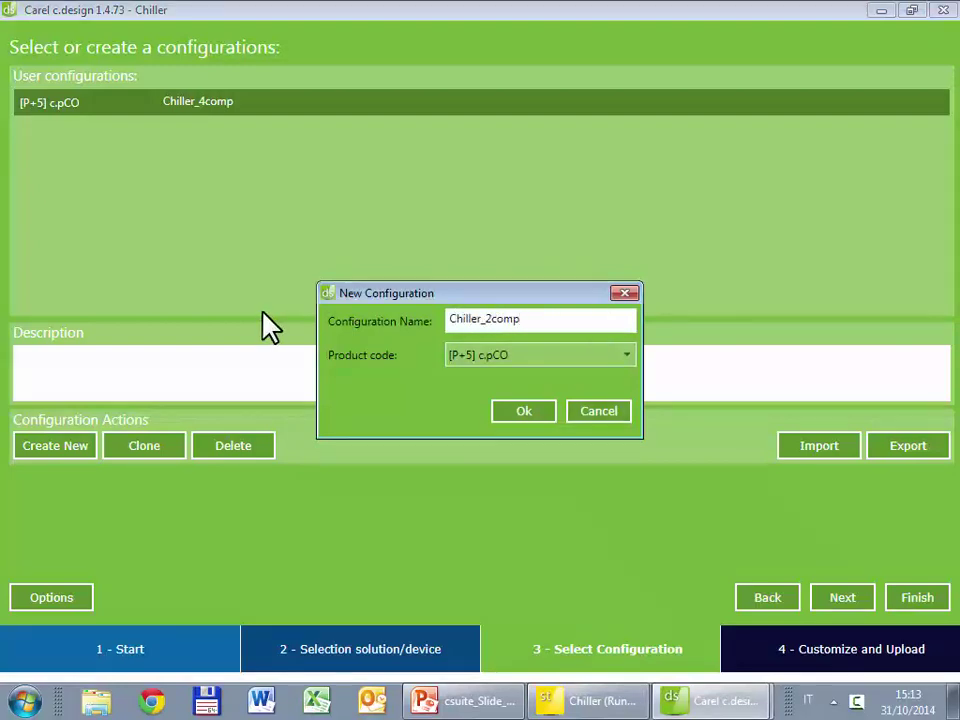
left_click(524, 411)
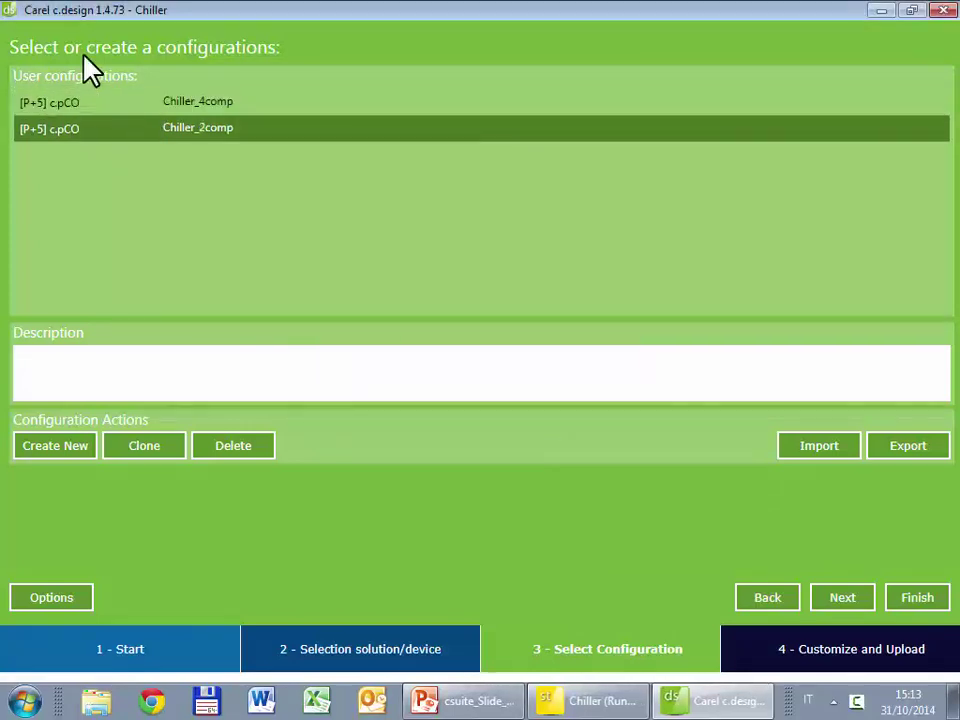
Select the Chiller_4comp configuration, proceed to its customization and open the I/O Editor.
left_click(112, 104)
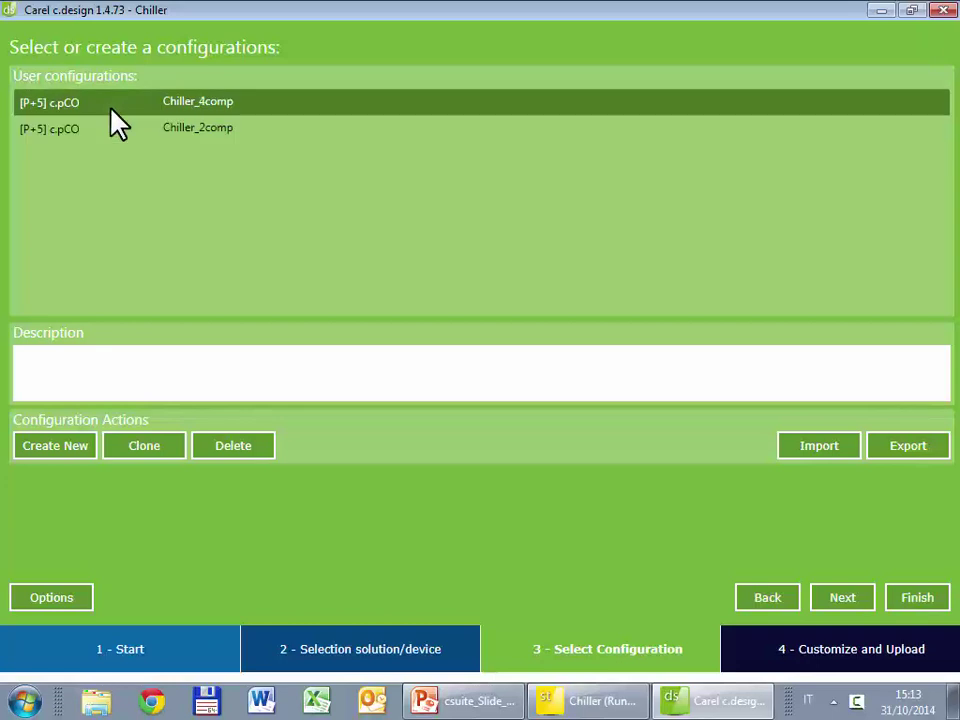
left_click(860, 604)
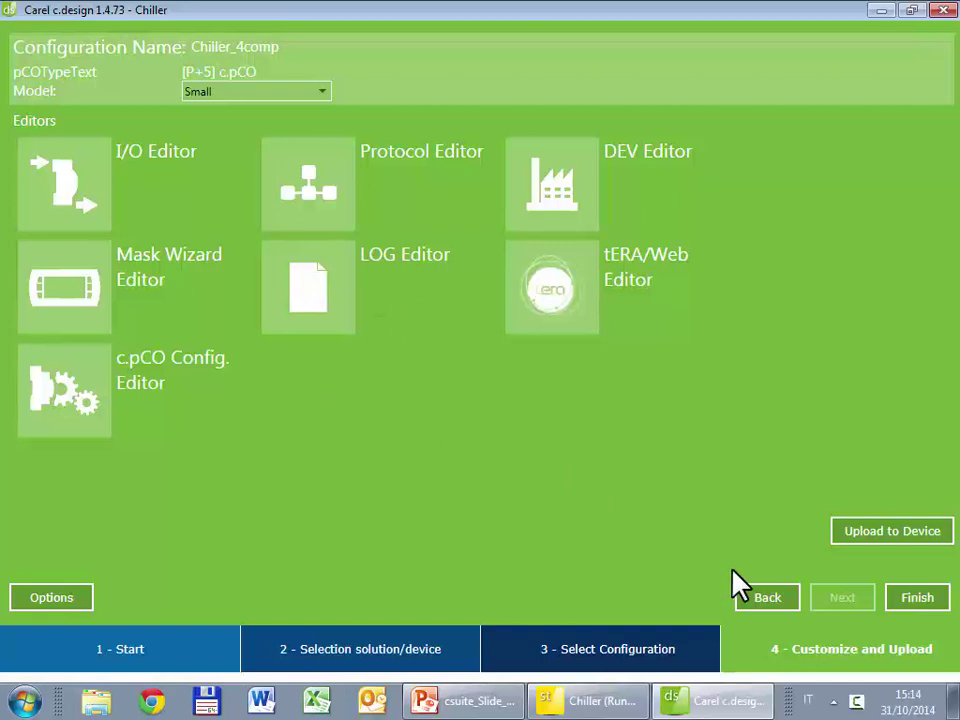
left_click(768, 598)
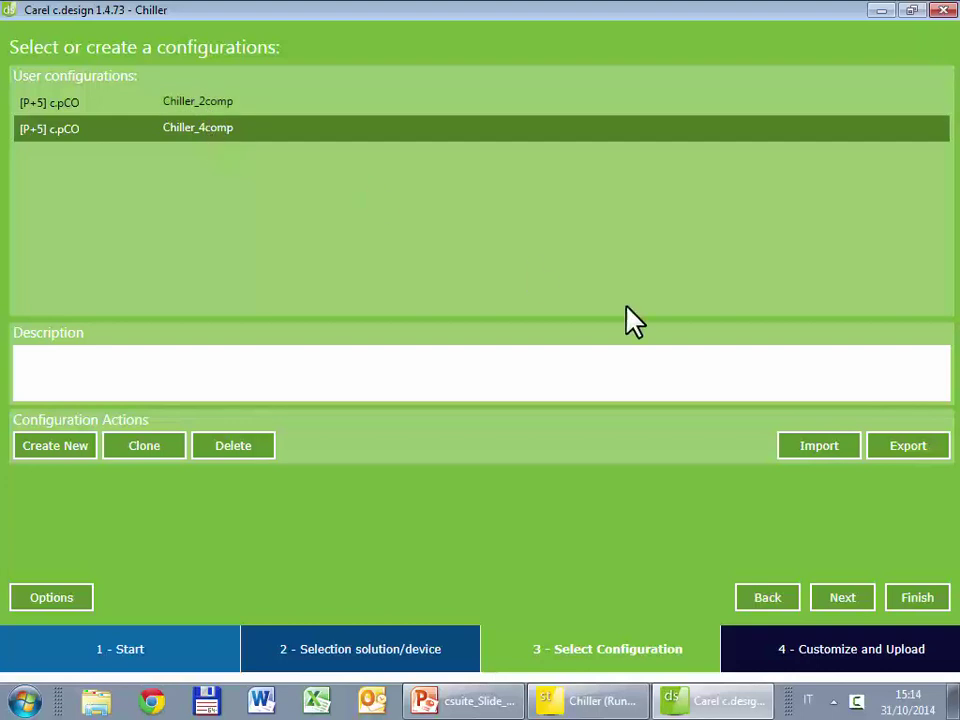
left_click(852, 606)
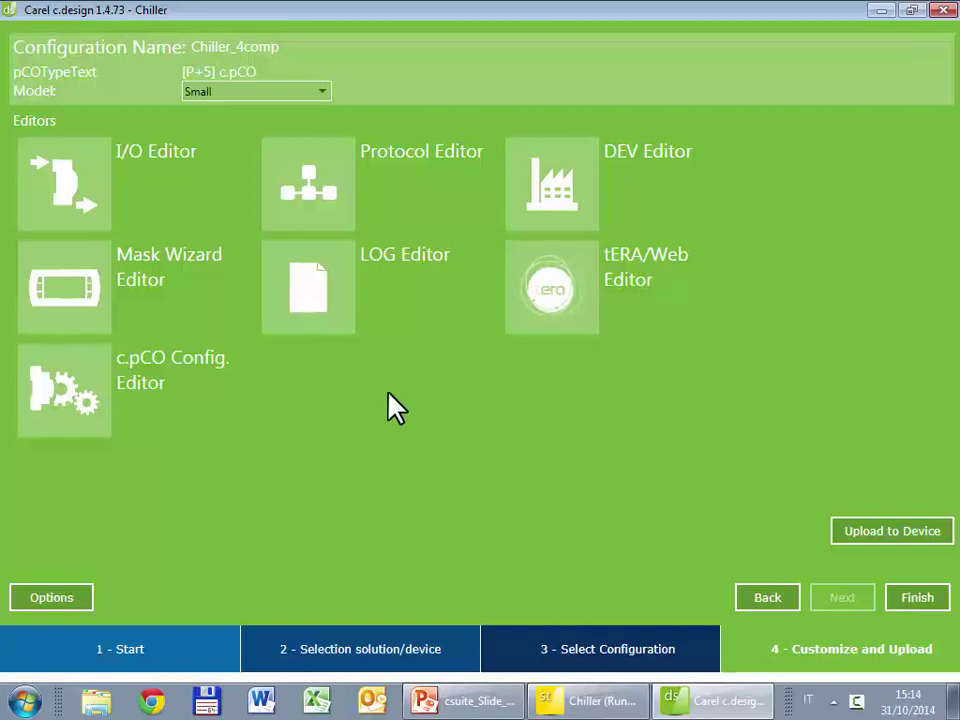
left_click(98, 170)
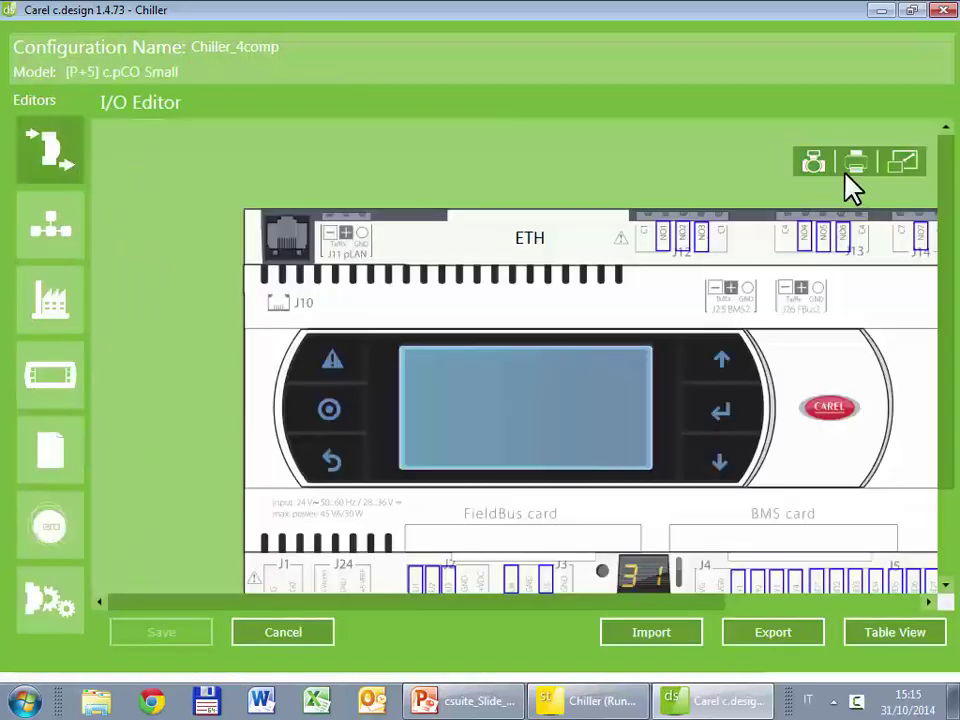
Configure channel U1 on connector J2 with channel direction 0 - AIN and channel type 0 - Carel NTC.
left_click(903, 163)
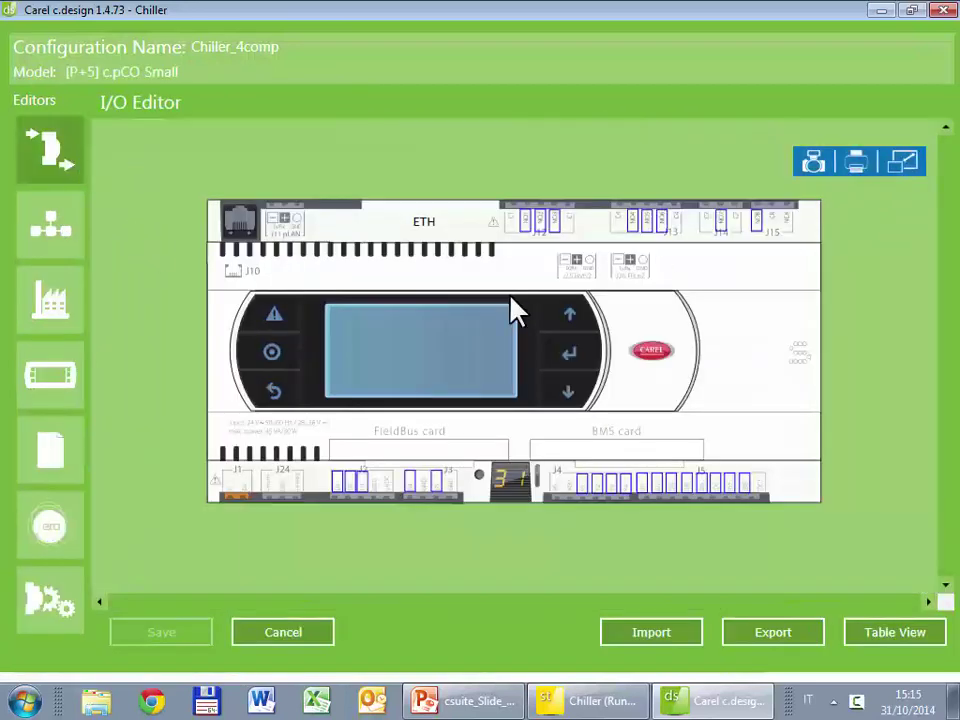
scroll(507, 398, "up", 2)
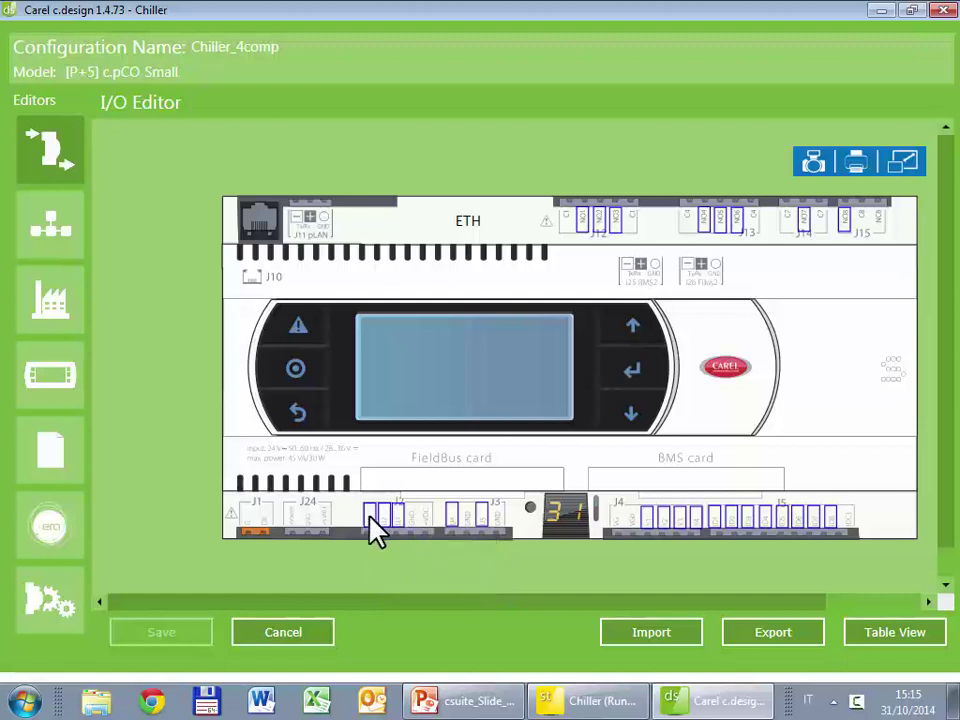
scroll(671, 514, "up", 3)
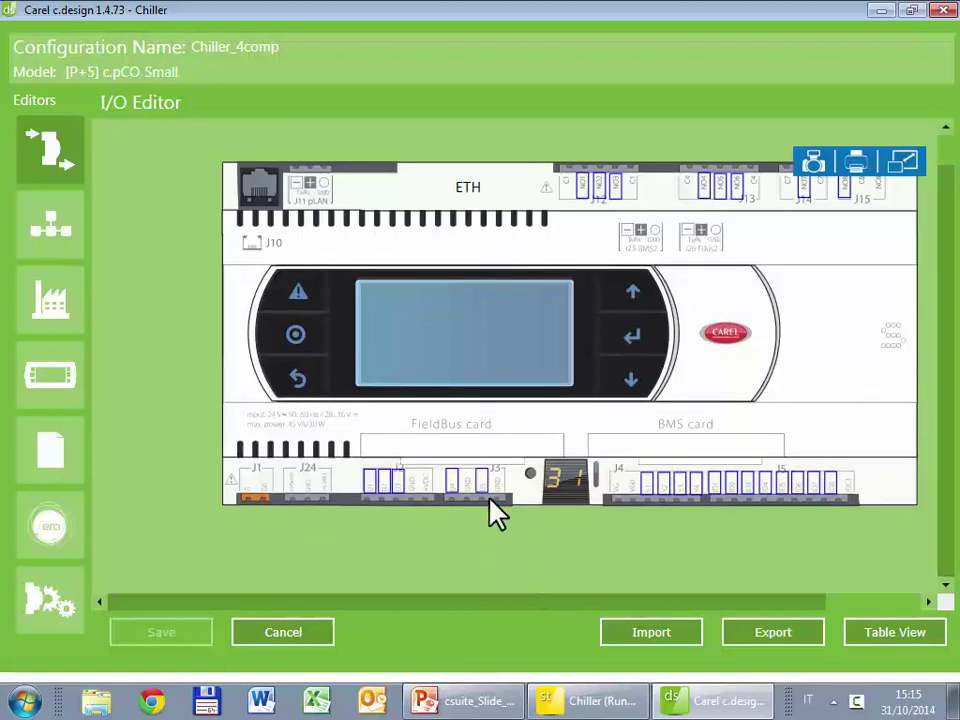
left_click_drag(950, 354, 939, 514)
scroll(430, 510, "up", 3)
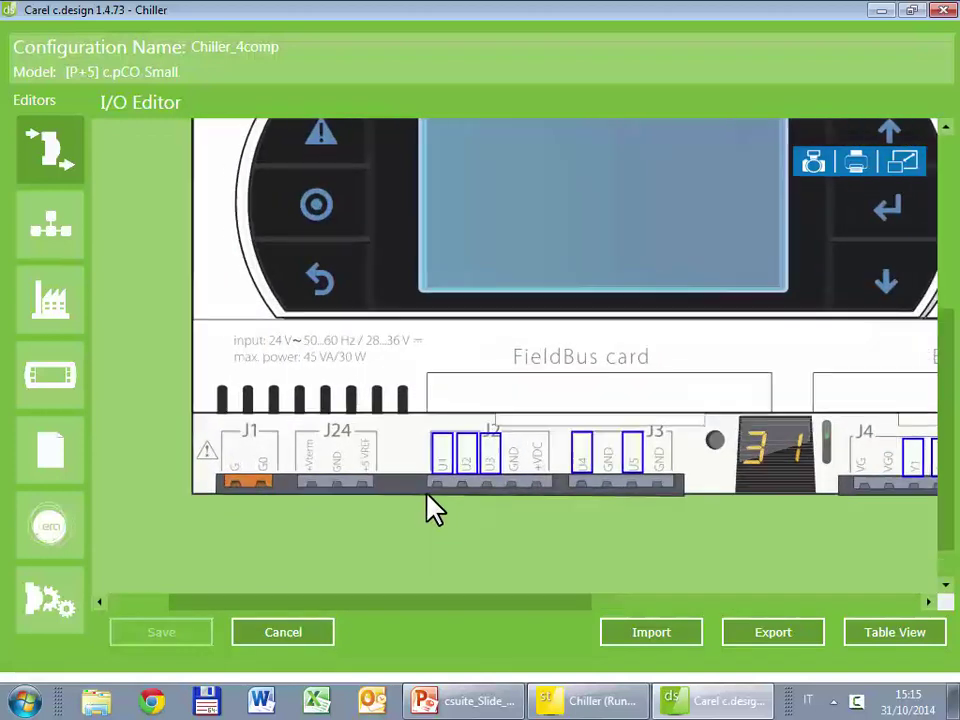
mouse_move(452, 480)
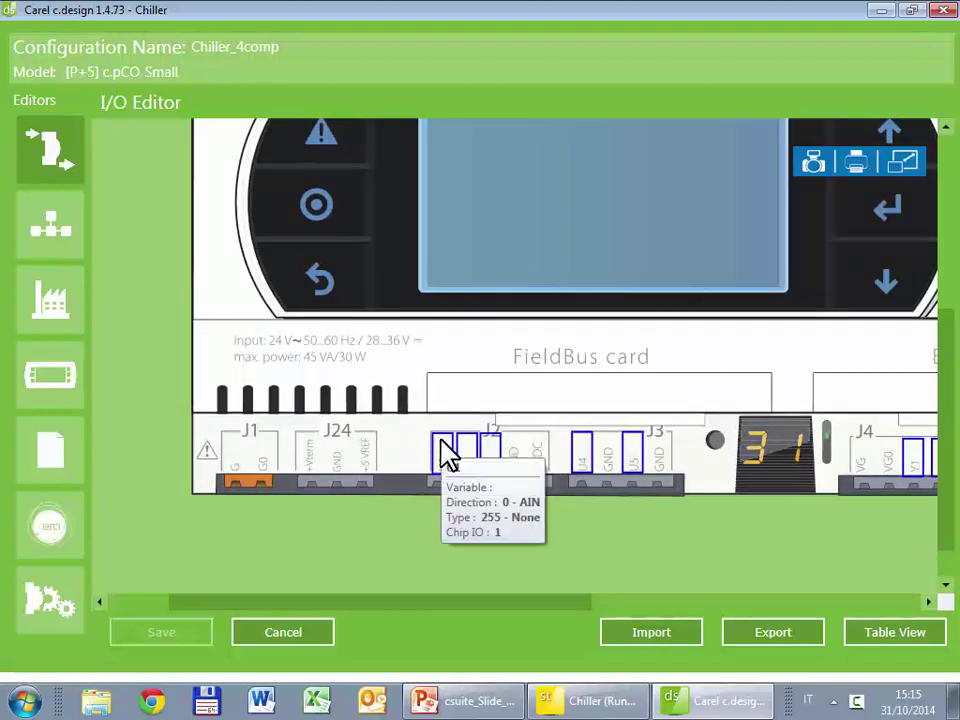
double_click(447, 455)
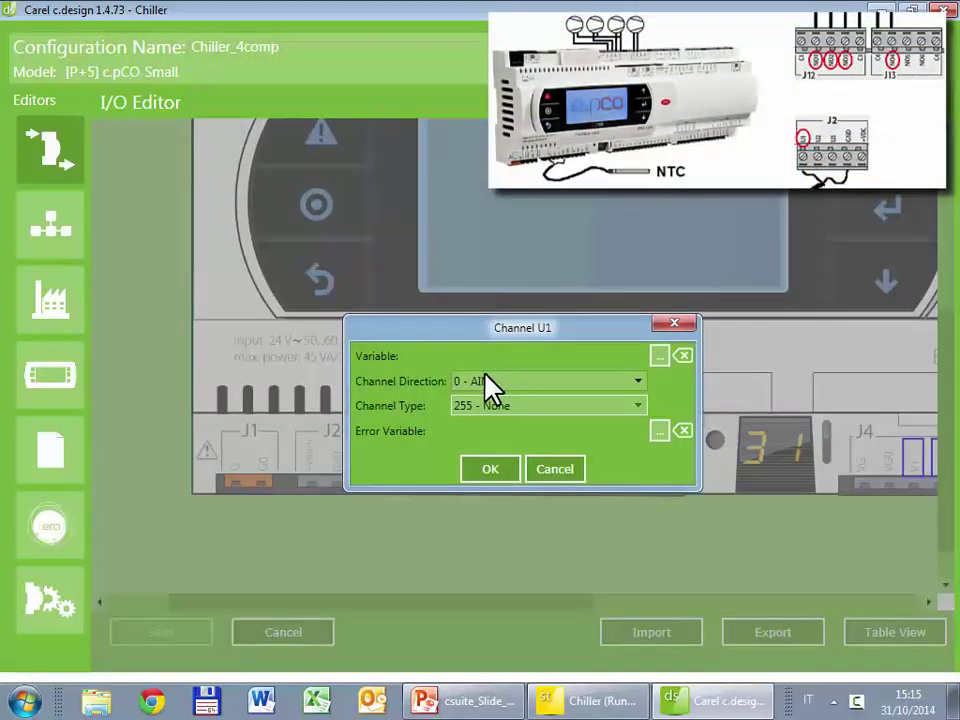
left_click_drag(489, 333, 472, 262)
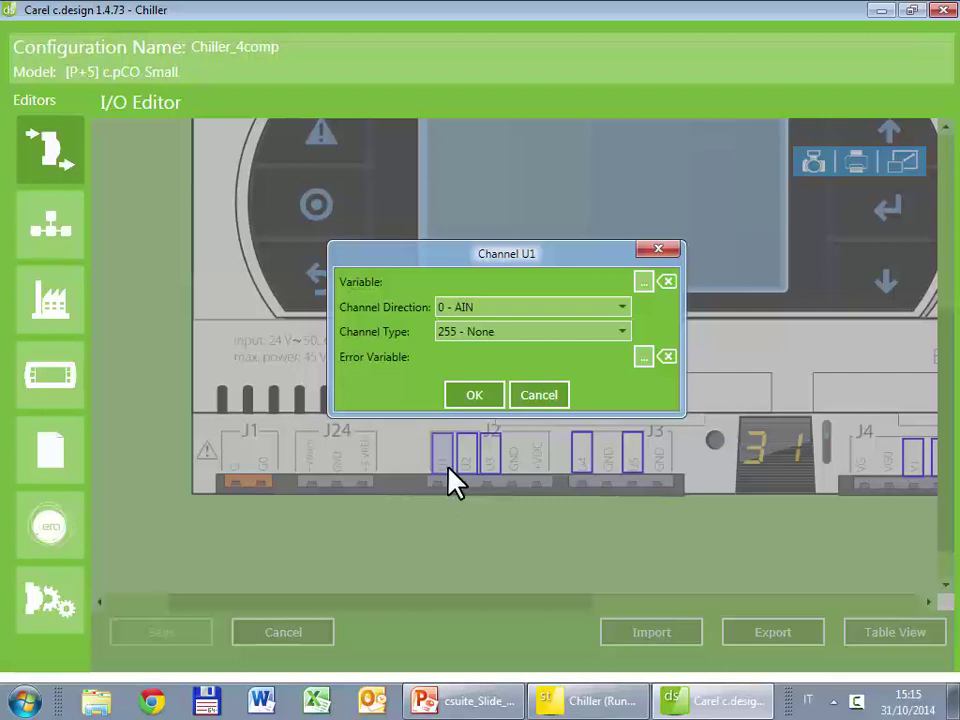
left_click(489, 309)
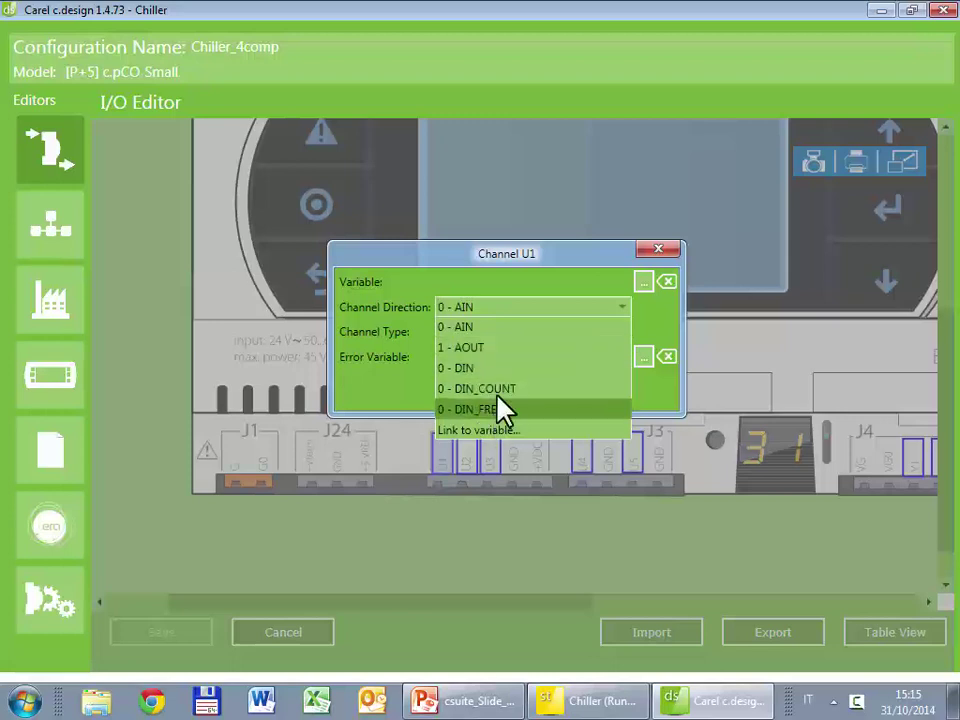
left_click(475, 327)
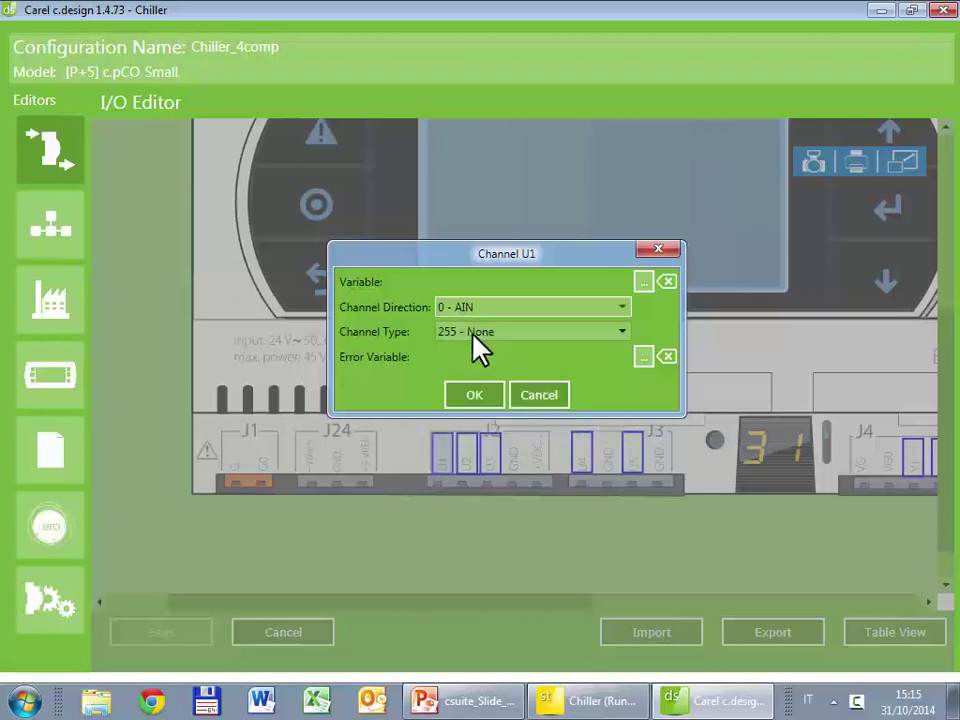
left_click(474, 336)
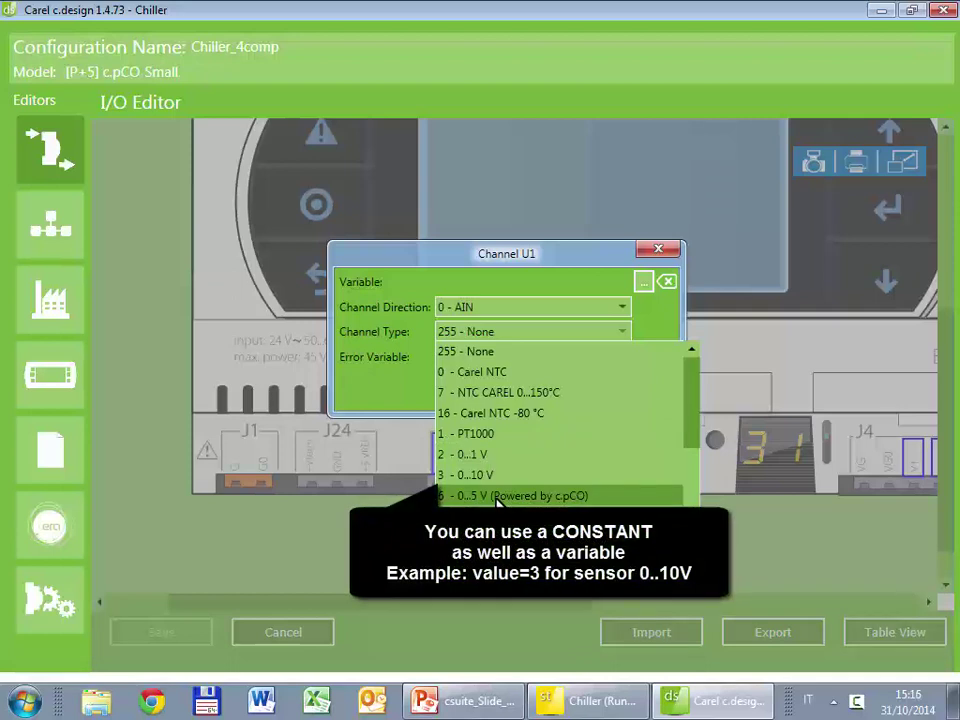
left_click(515, 380)
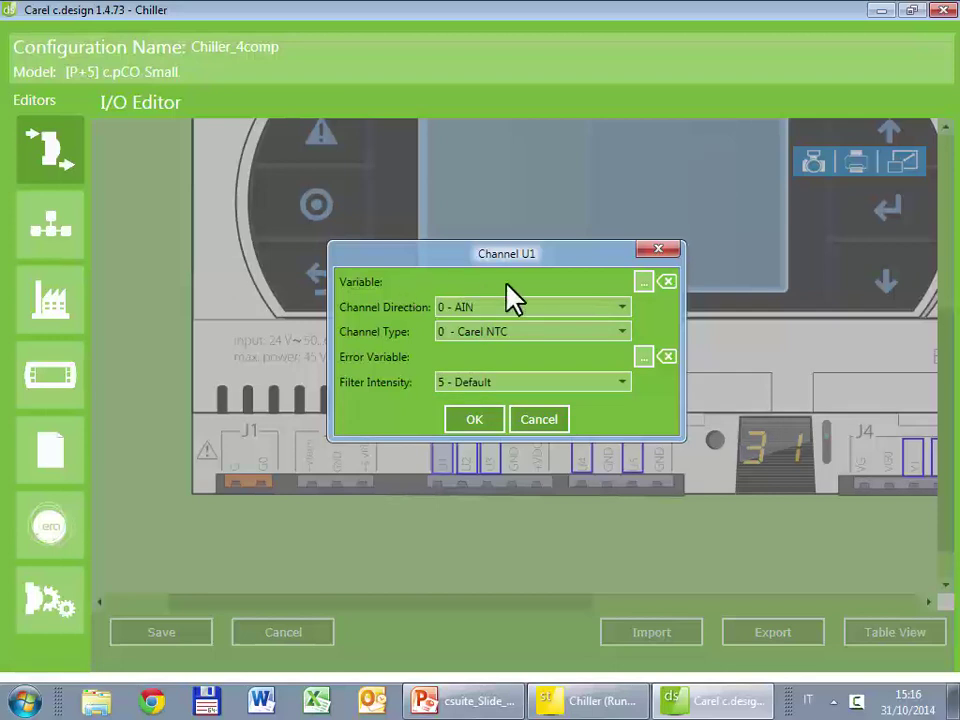
left_click_drag(510, 253, 510, 188)
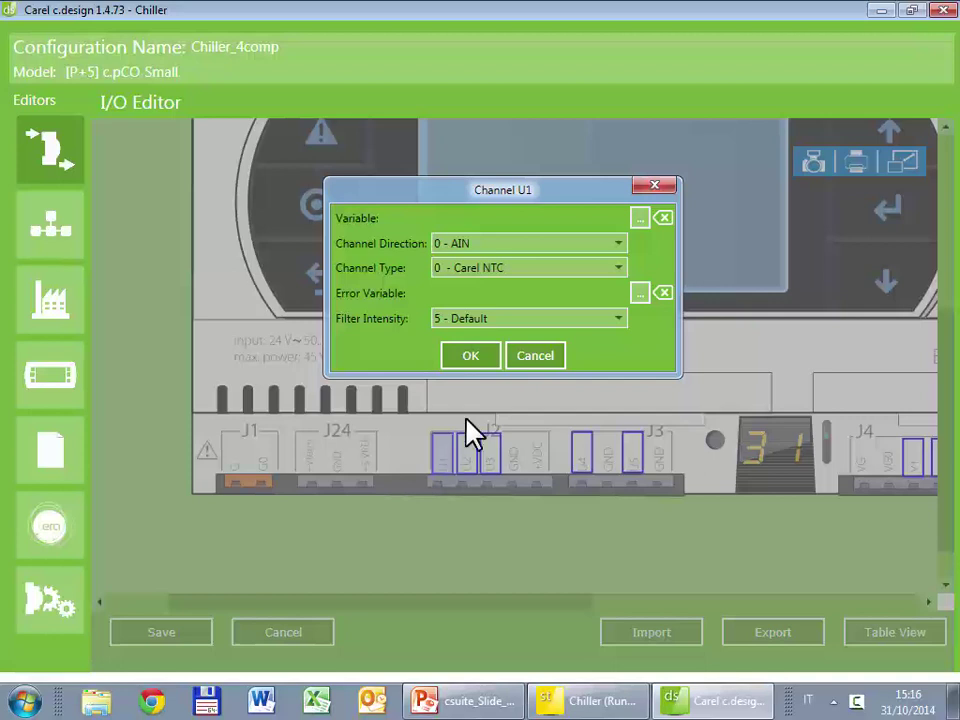
Check which variables channel U1 offers without choosing one, and switch to c.strategy to review Resource1's Global Variables.
left_click(640, 220)
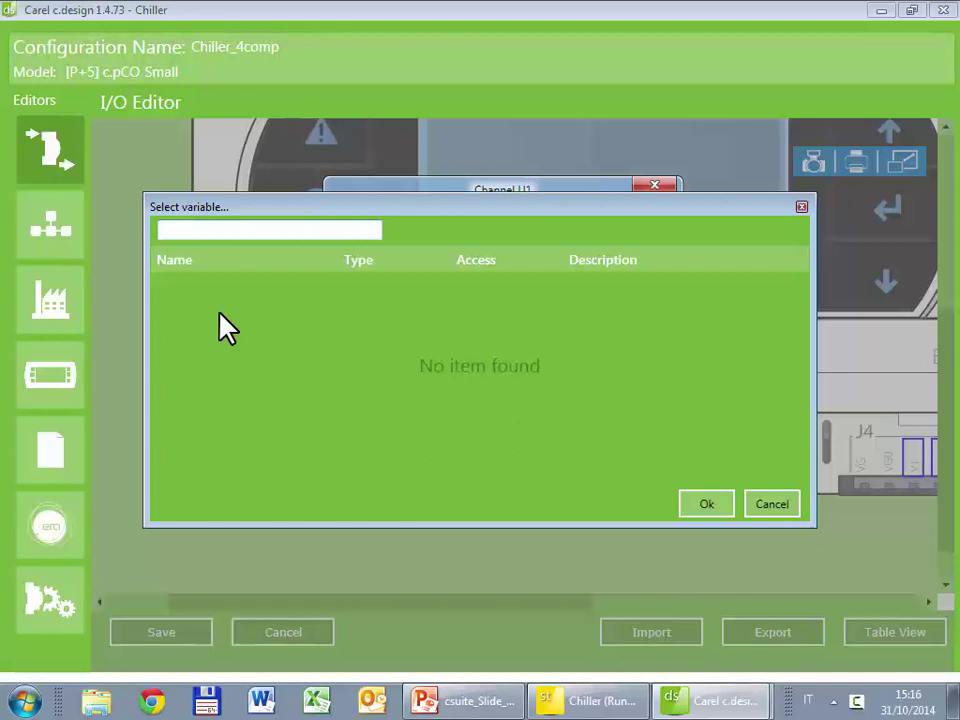
key("Escape")
left_click(609, 690)
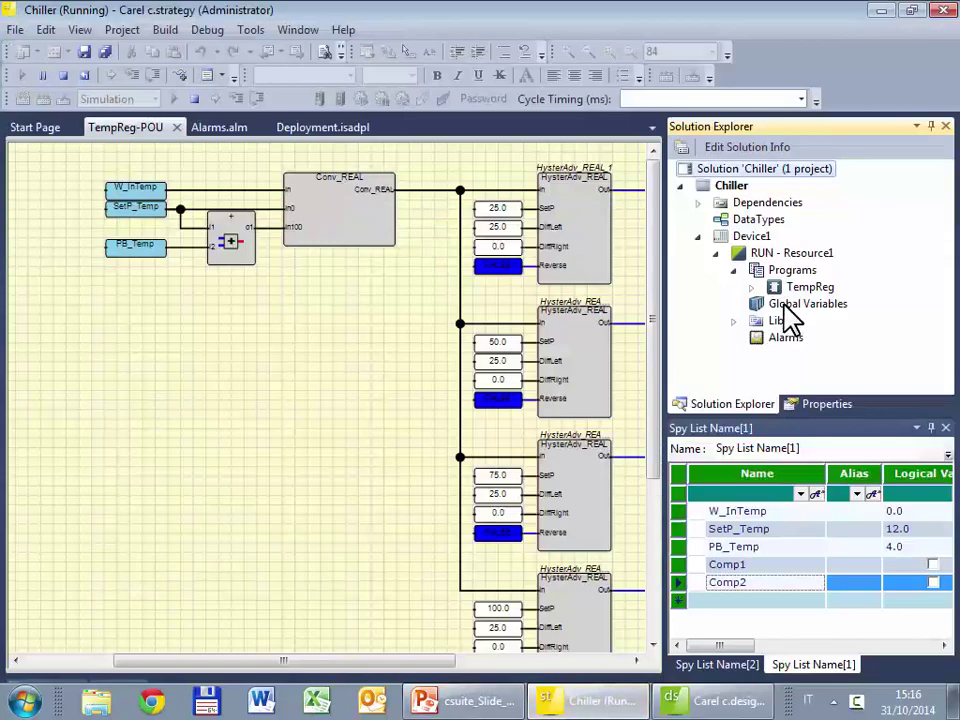
double_click(785, 304)
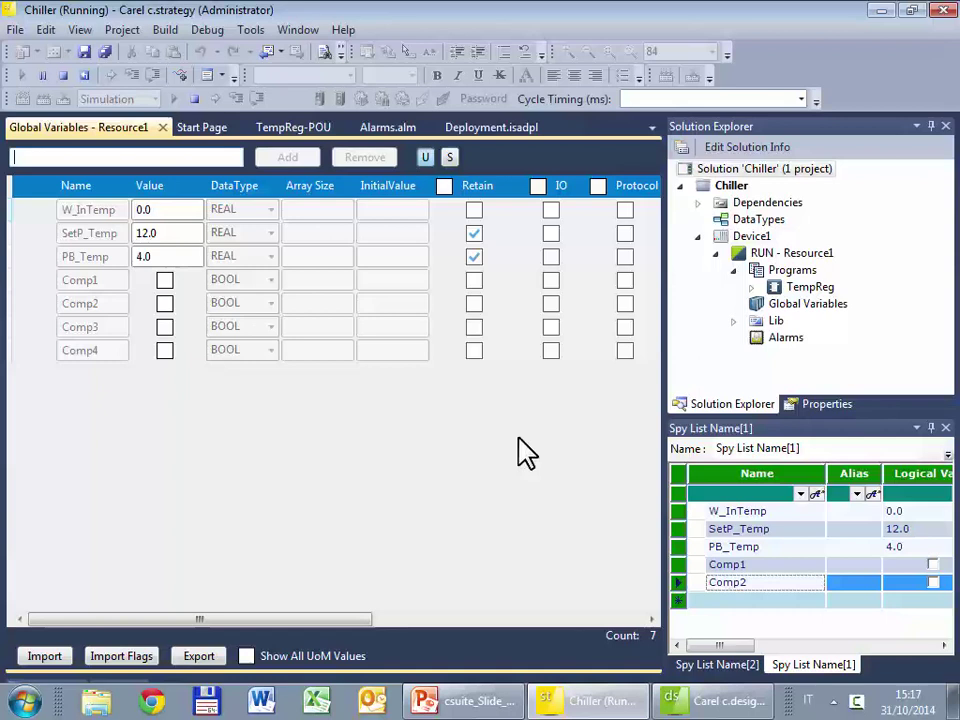
left_click_drag(317, 620, 553, 634)
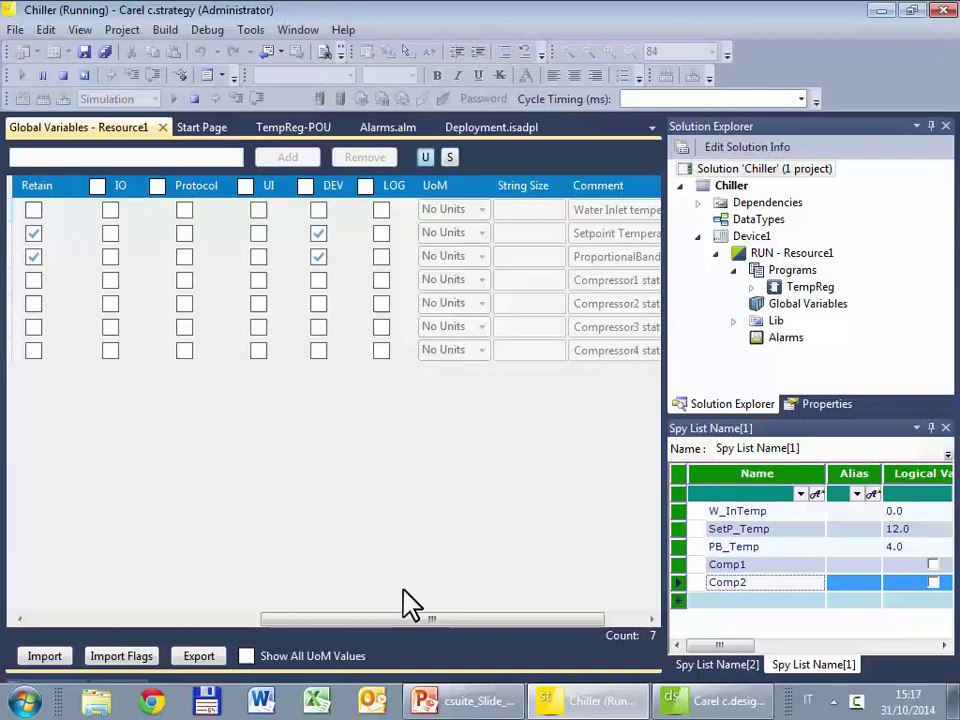
left_click_drag(416, 621, 205, 614)
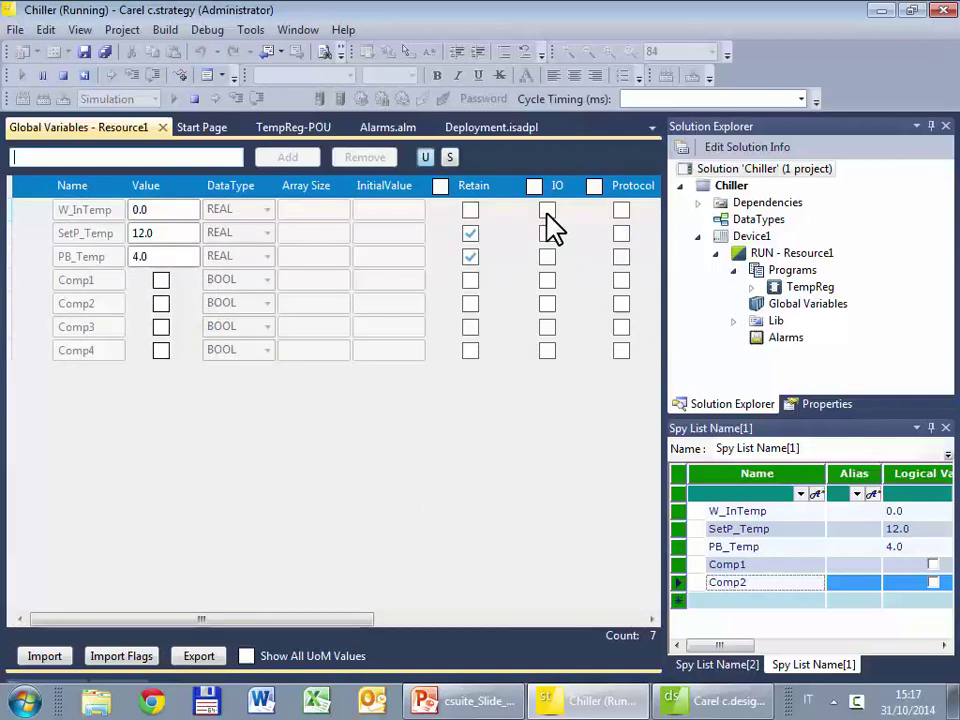
With the simulation stopped, flag W_InTemp, Comp1, Comp2, Comp3 and Comp4 as IO variables and build the solution.
left_click(194, 100)
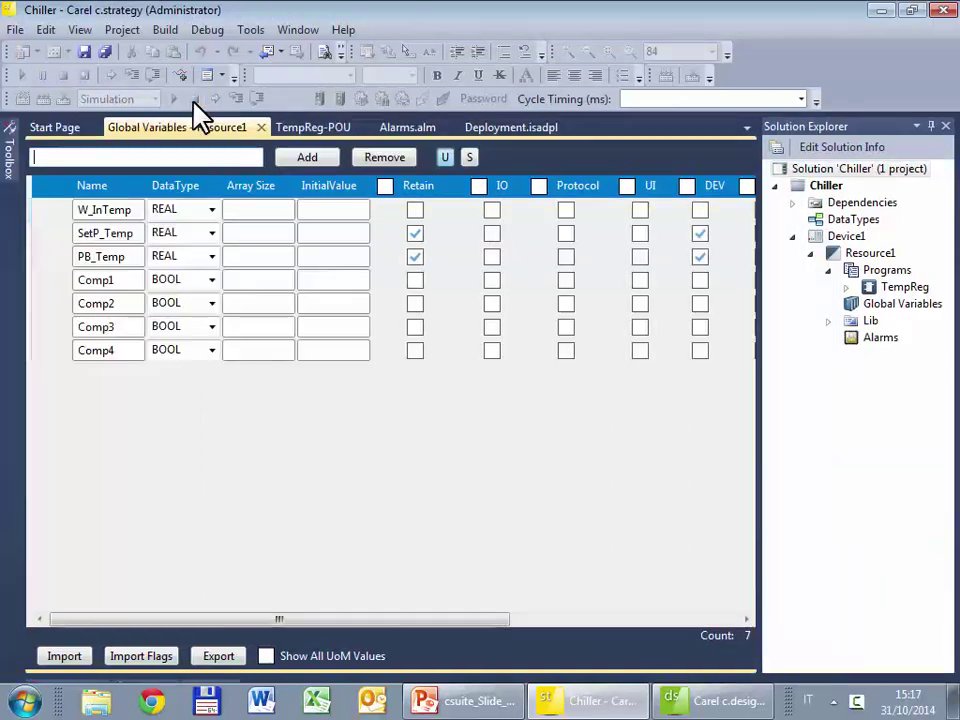
left_click(497, 213)
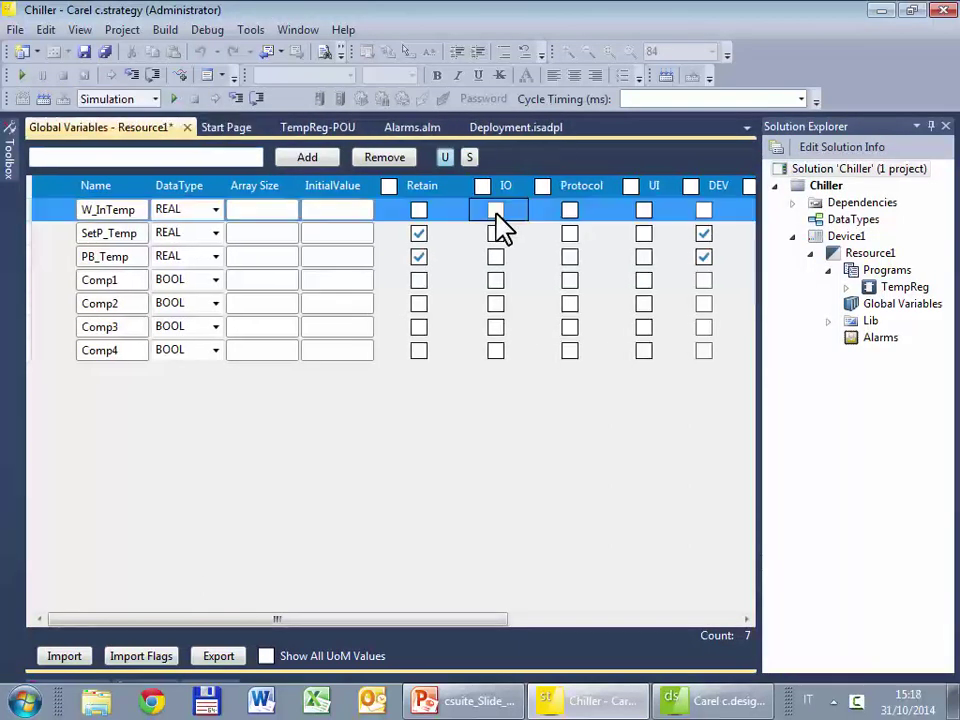
left_click(497, 213)
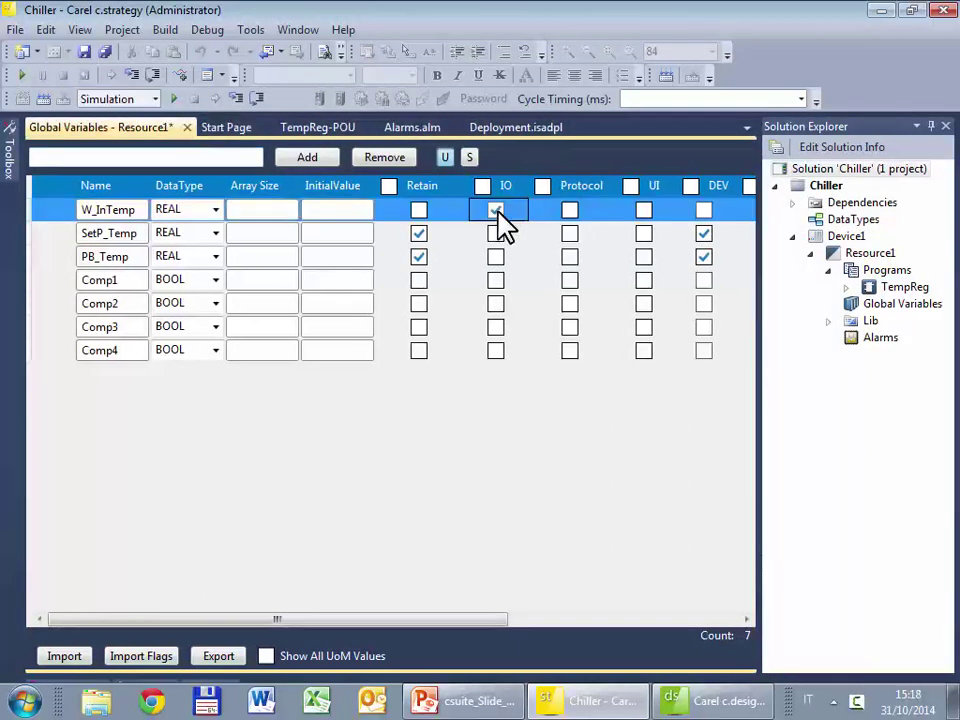
left_click(496, 280)
left_click(496, 303)
left_click(496, 327)
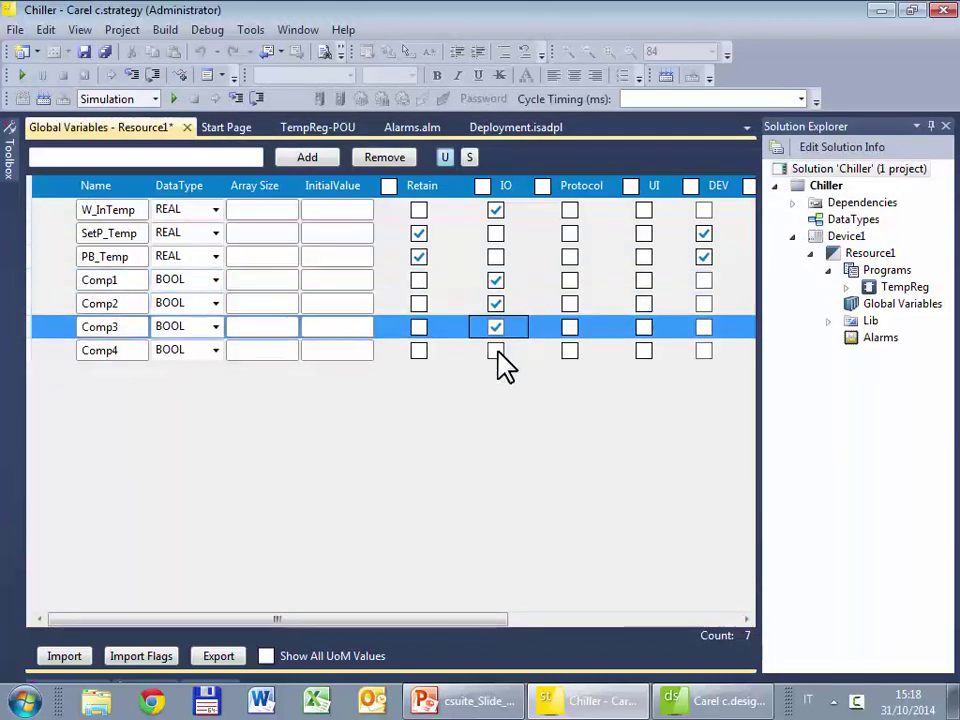
left_click(496, 350)
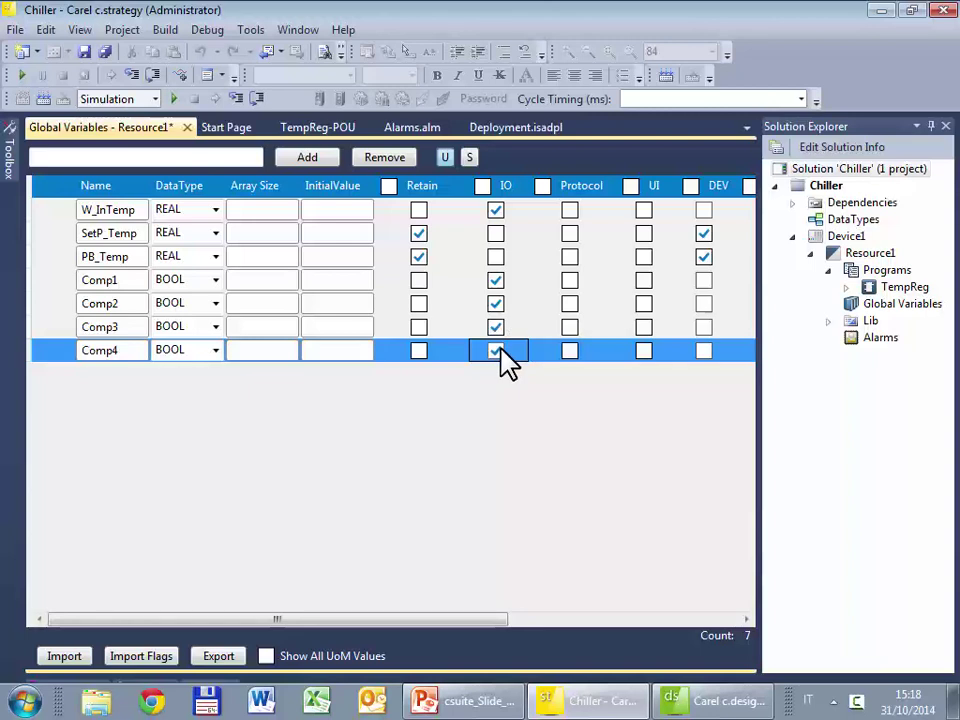
left_click(42, 98)
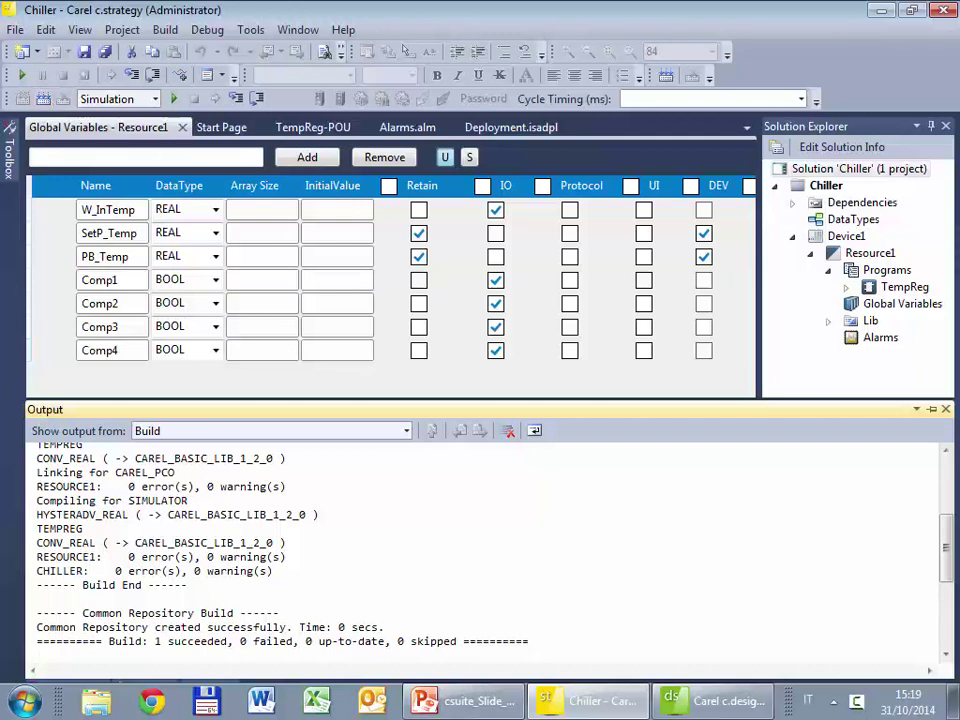
Switch back to c.design and assign the variable W_InTemp to channel U1.
left_click(690, 694)
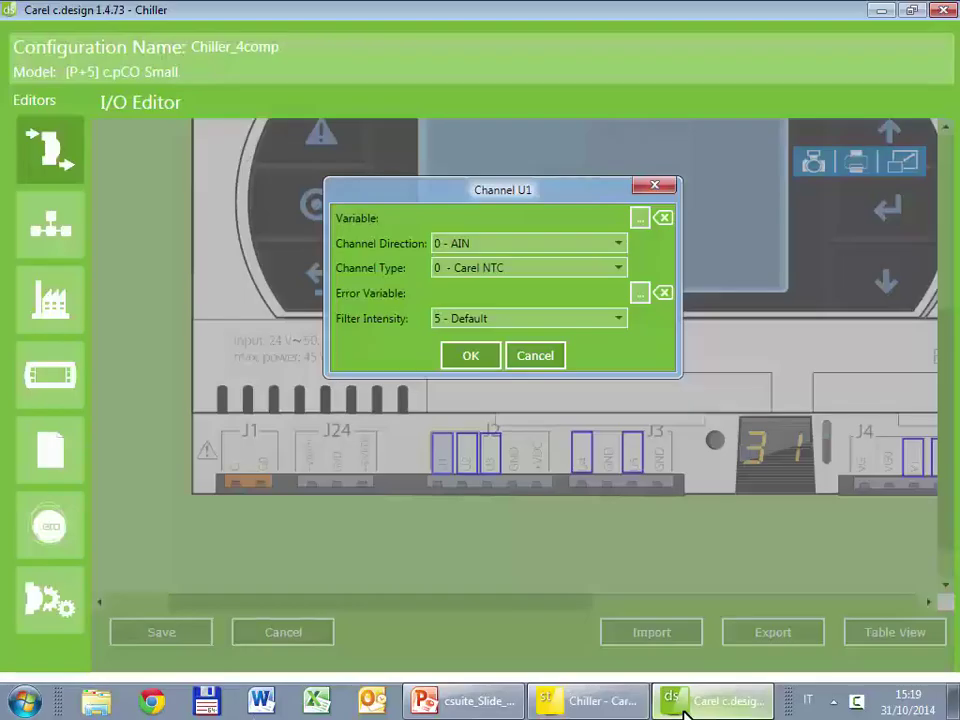
left_click(640, 218)
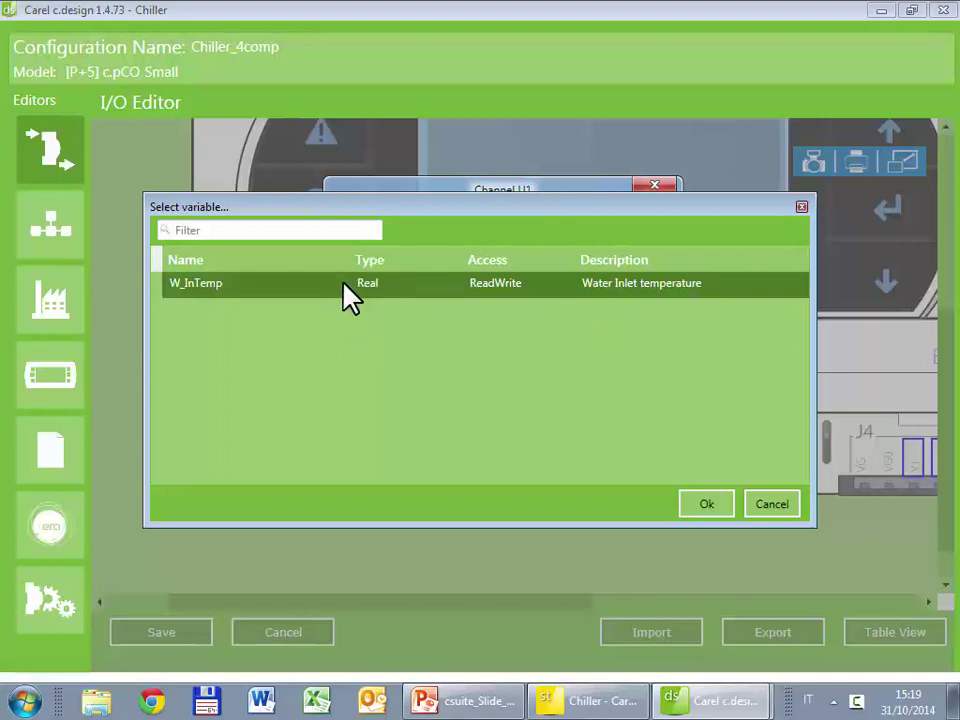
left_click(718, 511)
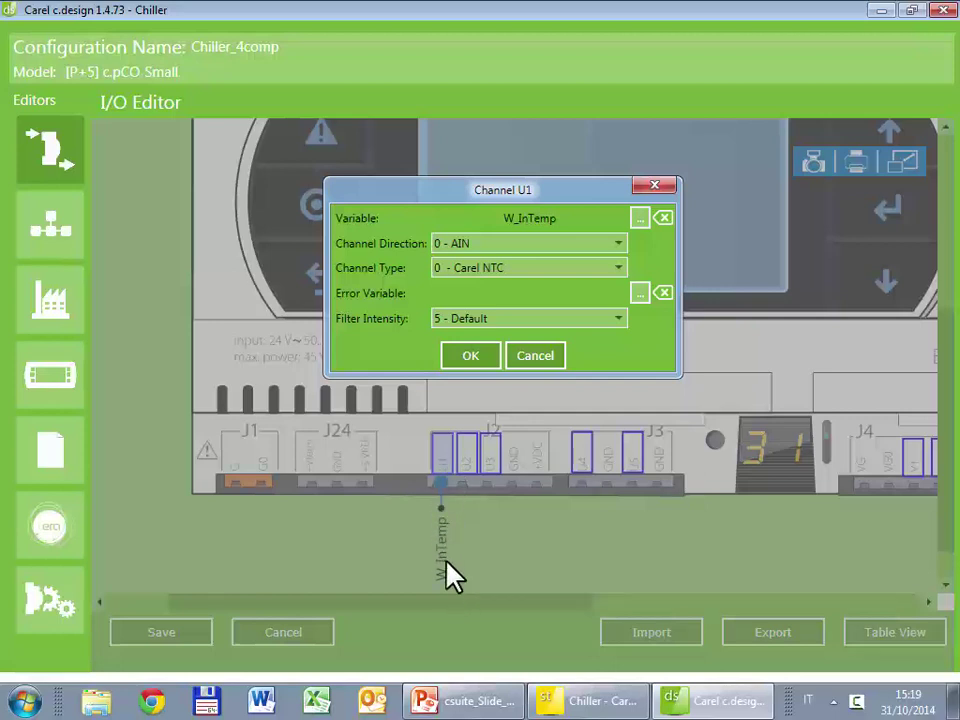
left_click(472, 362)
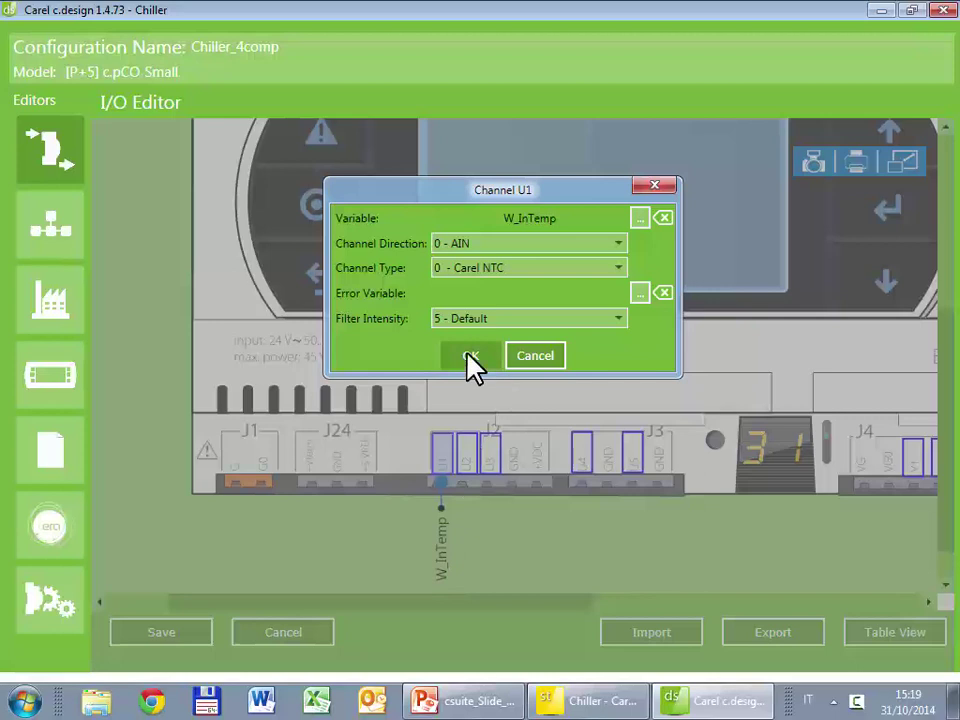
Assign the variable Comp1 to channel NO1 on connector J12 with channel type 0 - Standard.
left_click_drag(955, 485, 943, 305)
left_click_drag(565, 617, 842, 643)
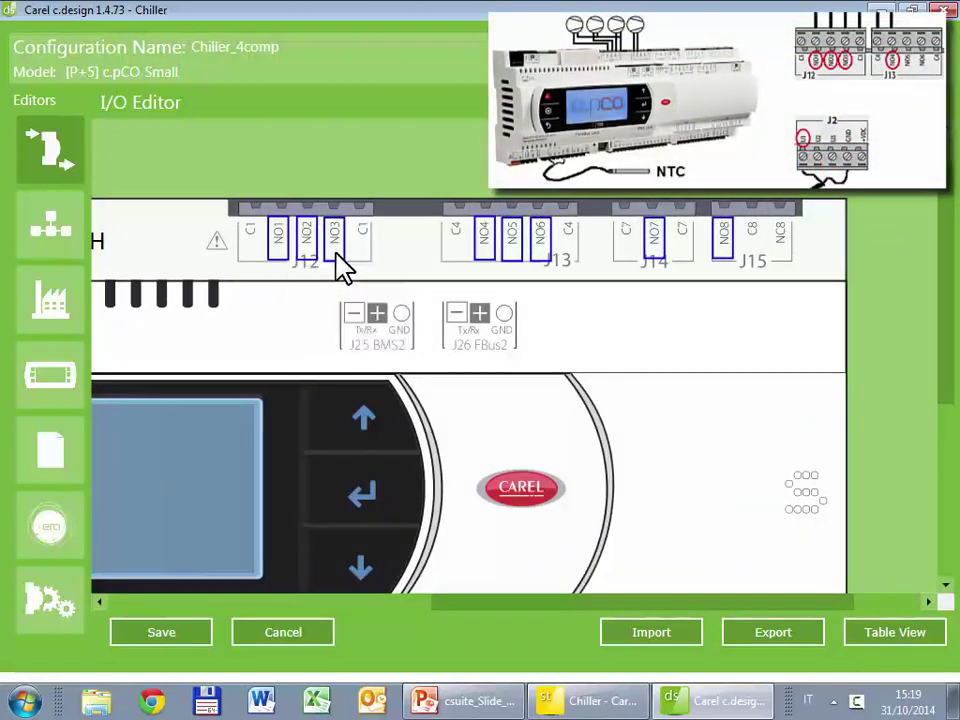
double_click(279, 251)
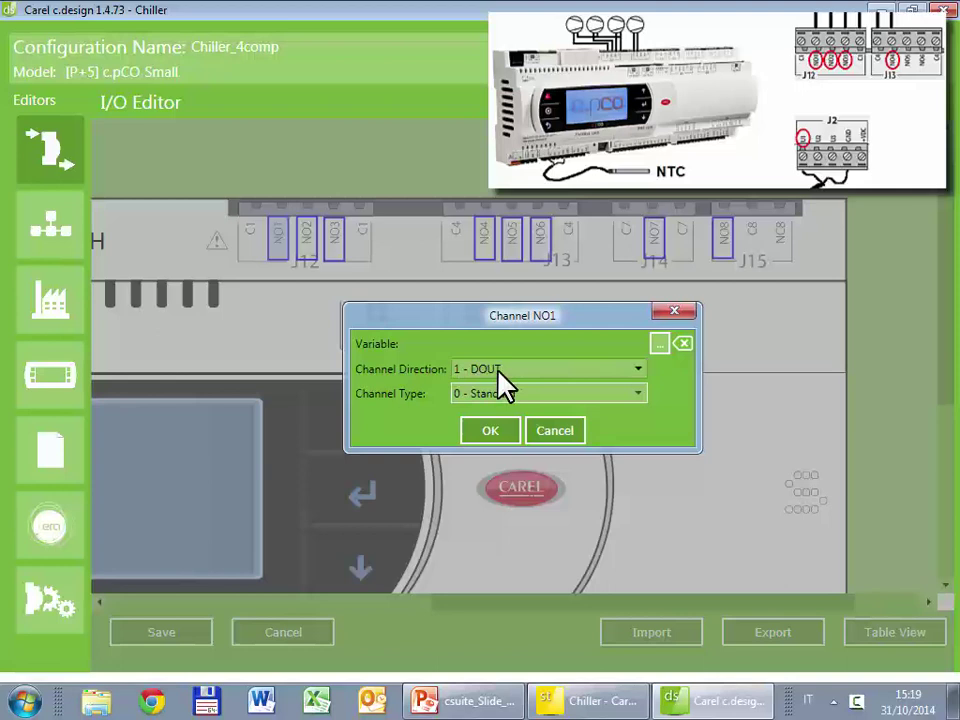
left_click(510, 400)
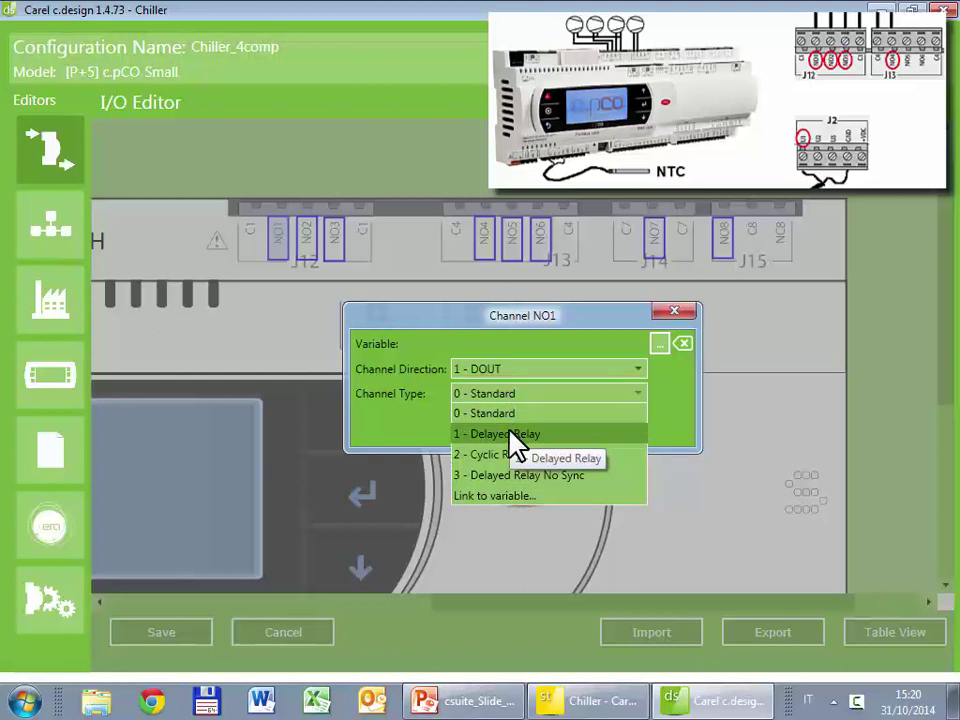
left_click(527, 412)
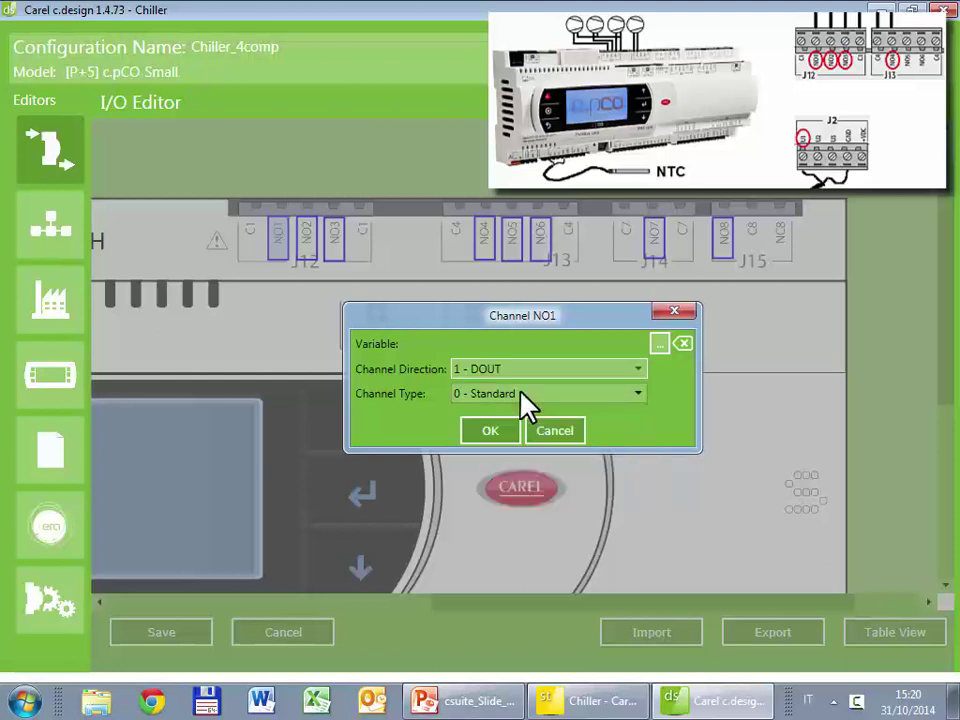
left_click(661, 345)
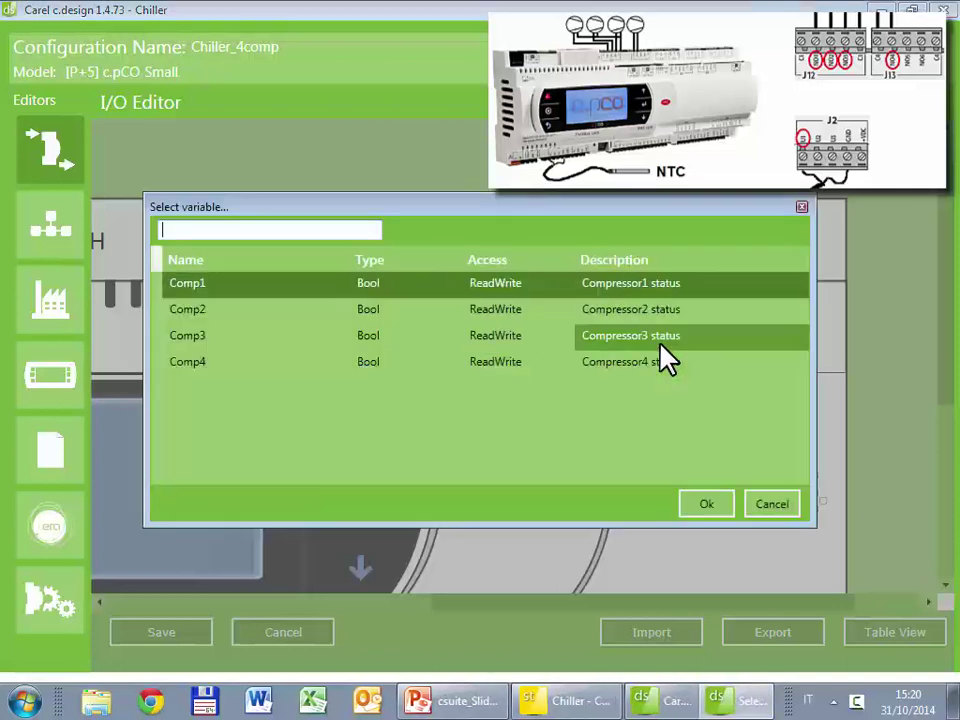
double_click(205, 284)
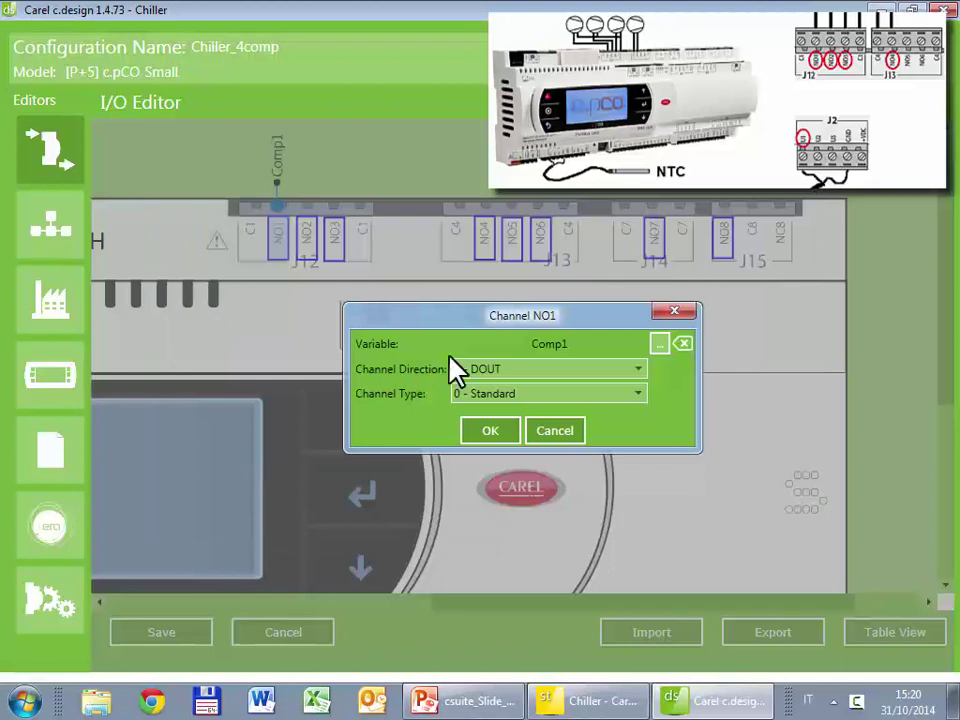
left_click(489, 430)
Assign the variable Comp2 to channel NO2 on connector J12 with channel type 0 - Standard.
double_click(306, 242)
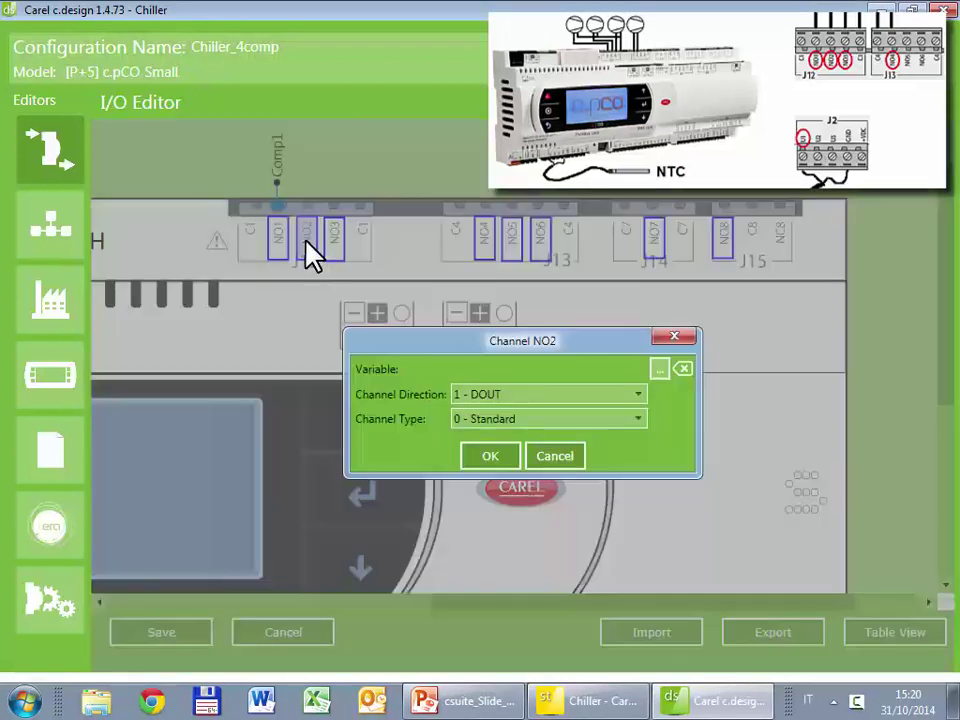
left_click(659, 370)
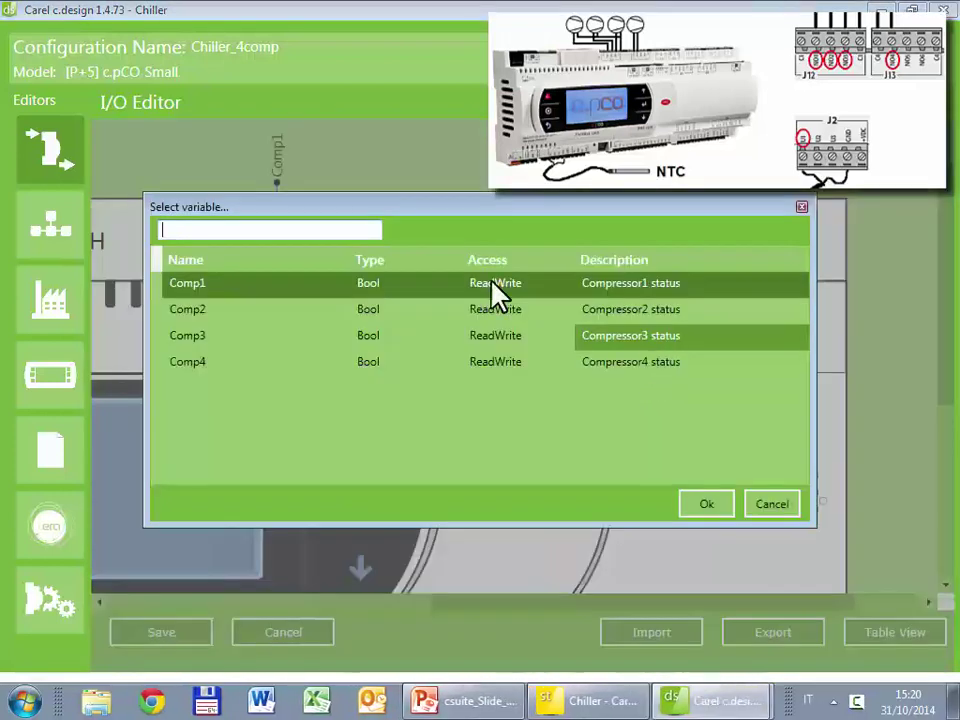
double_click(250, 322)
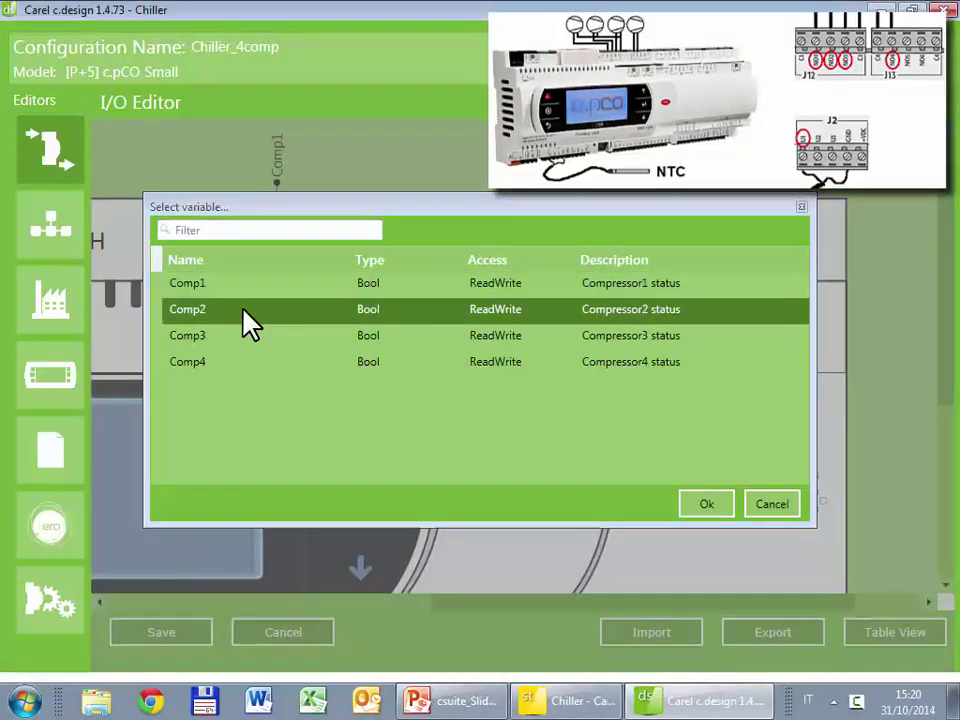
left_click(499, 458)
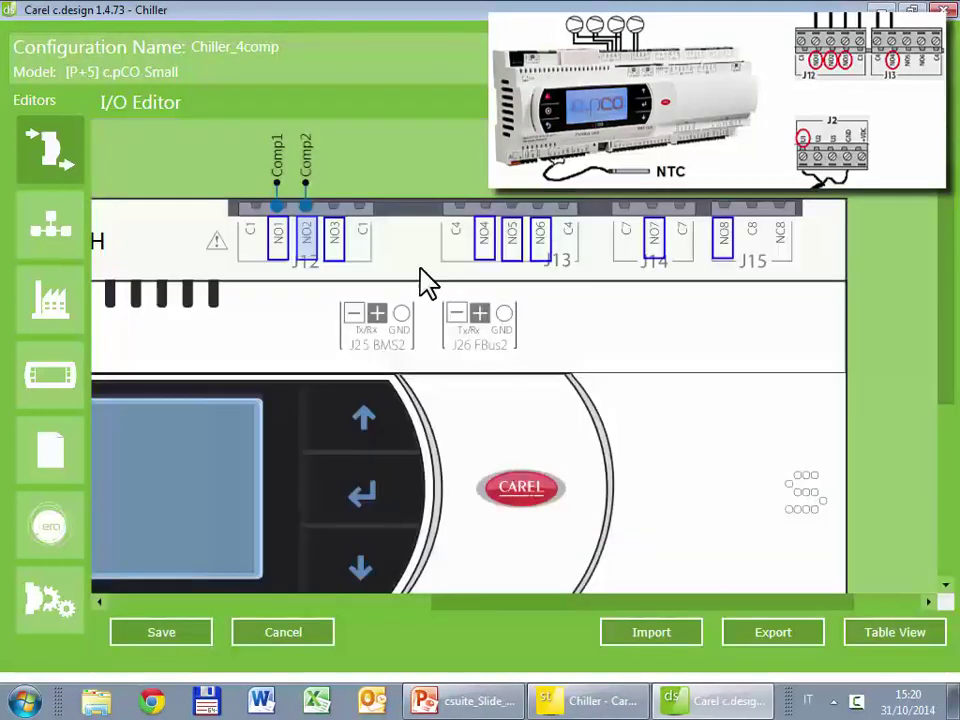
Assign the variable Comp3 to channel NO3 on connector J12 with channel type 0 - Standard.
double_click(338, 245)
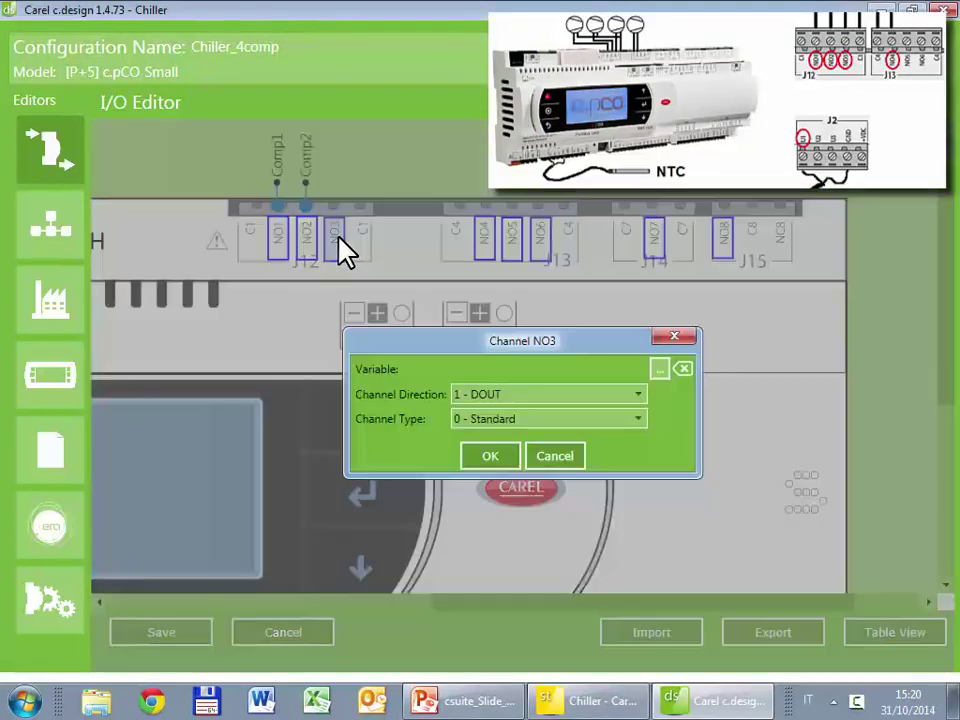
left_click(658, 370)
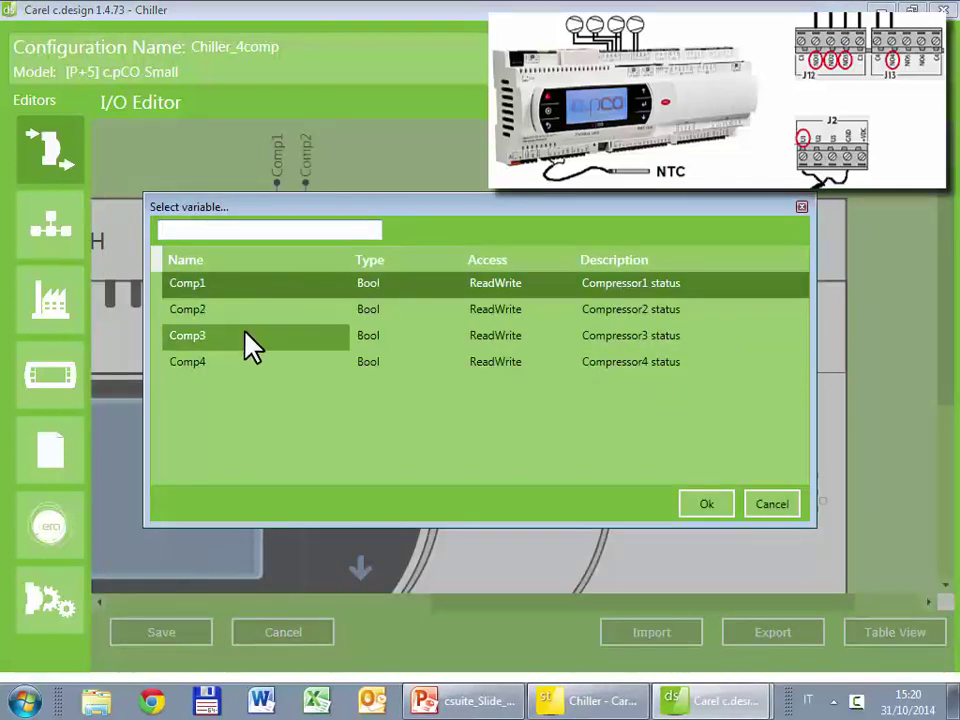
double_click(250, 336)
left_click(511, 462)
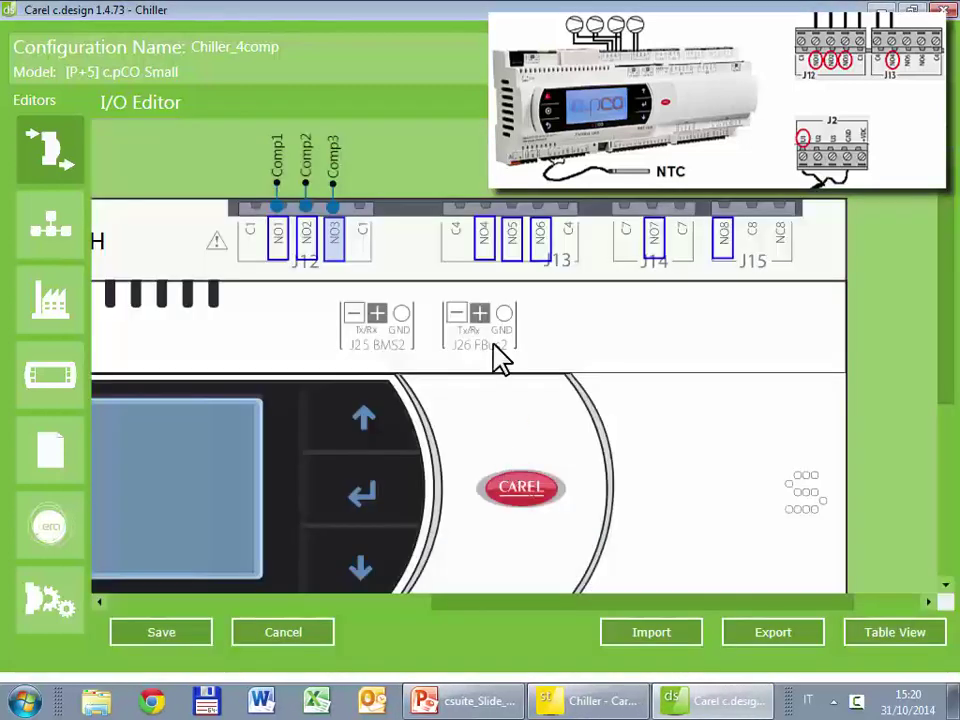
Assign the variable Comp4 to channel NO4 on connector J13 with channel type 0 - Standard.
double_click(490, 247)
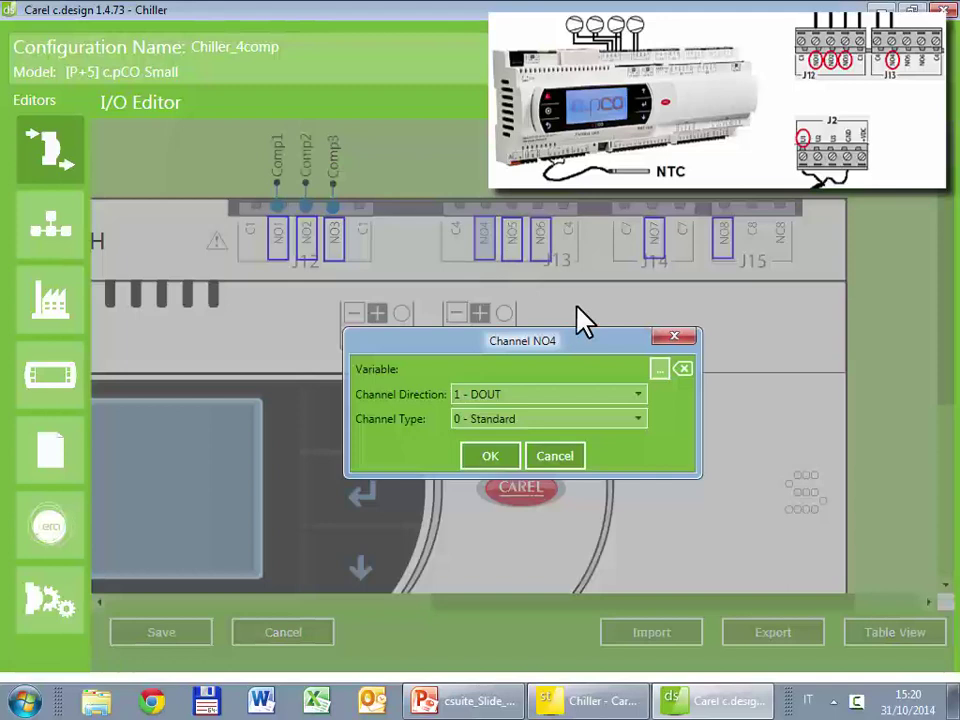
left_click(668, 368)
double_click(186, 364)
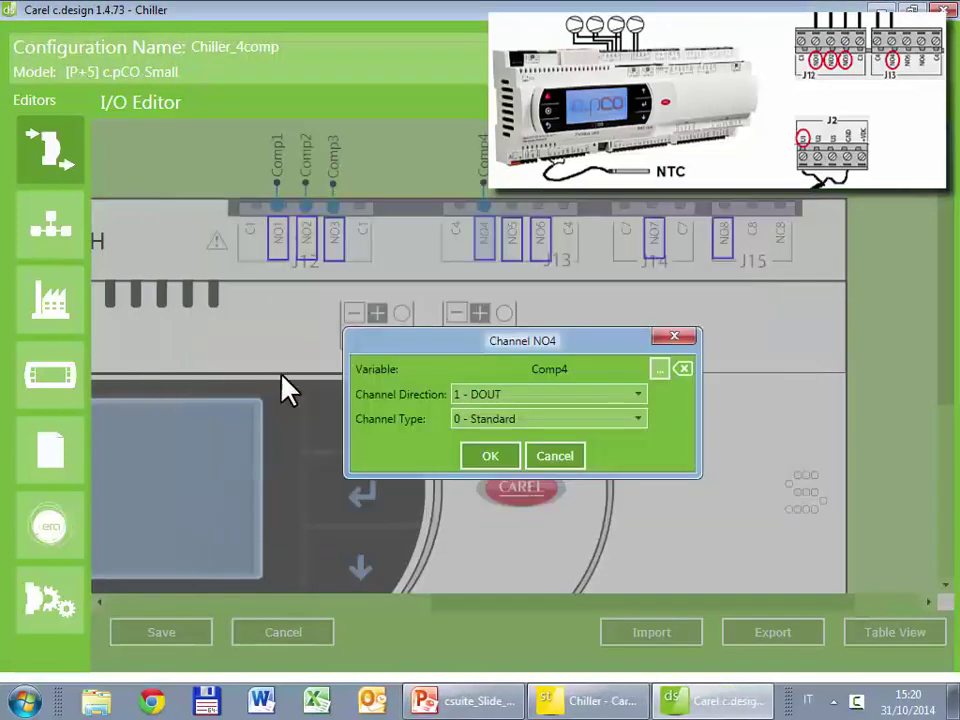
left_click(515, 458)
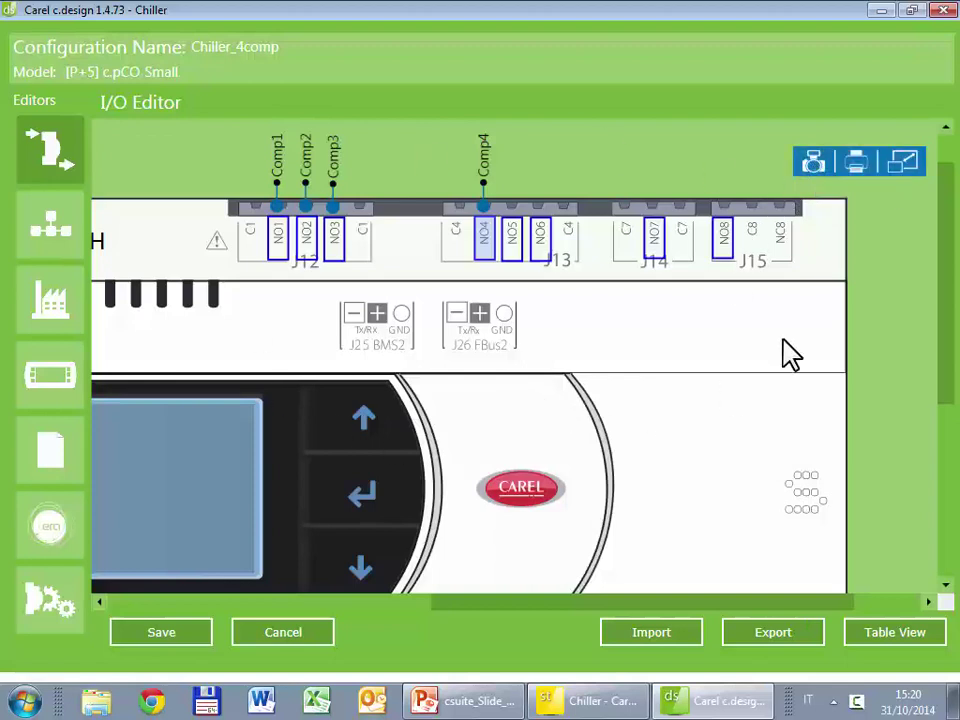
Review the channel assignments on the whole controller drawing and in the table from U1 to NO8, and return to the drawing.
left_click(897, 160)
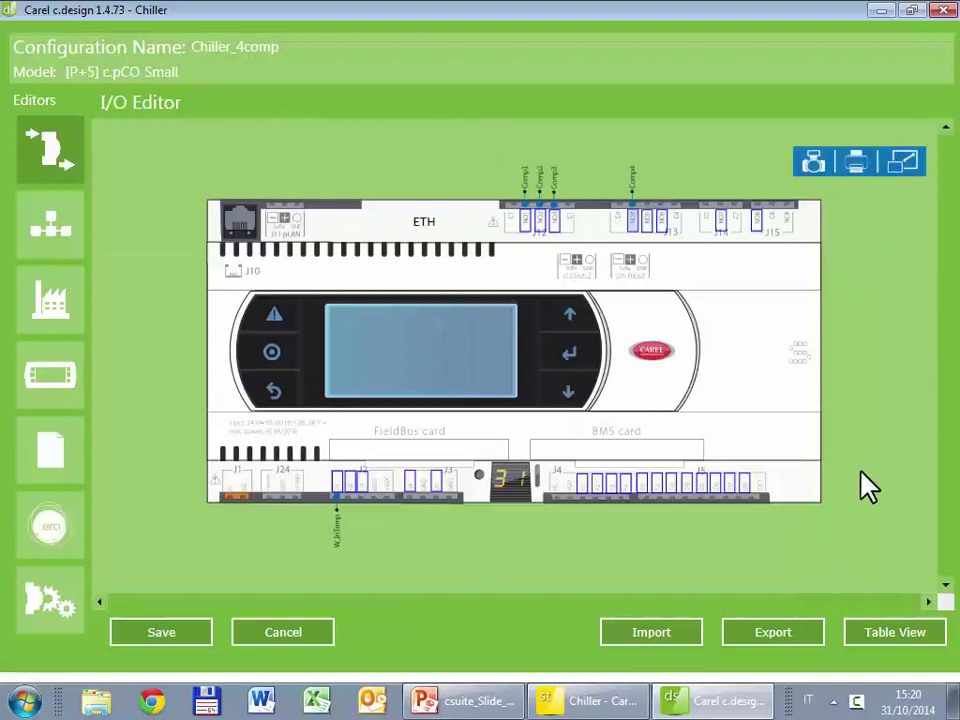
left_click(887, 632)
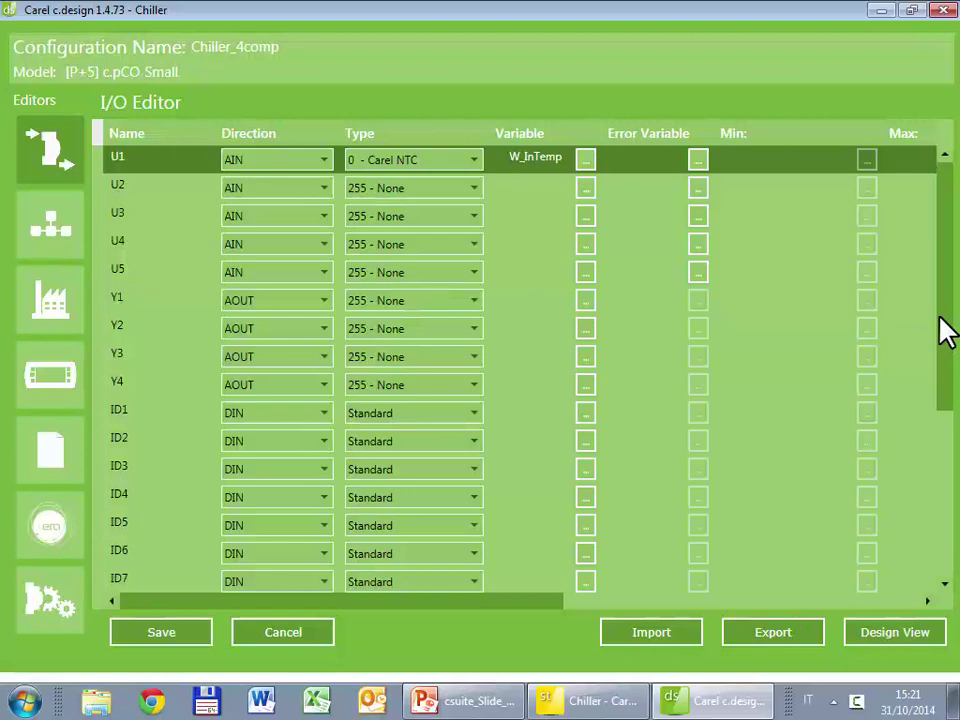
scroll(945, 330, "down", 3)
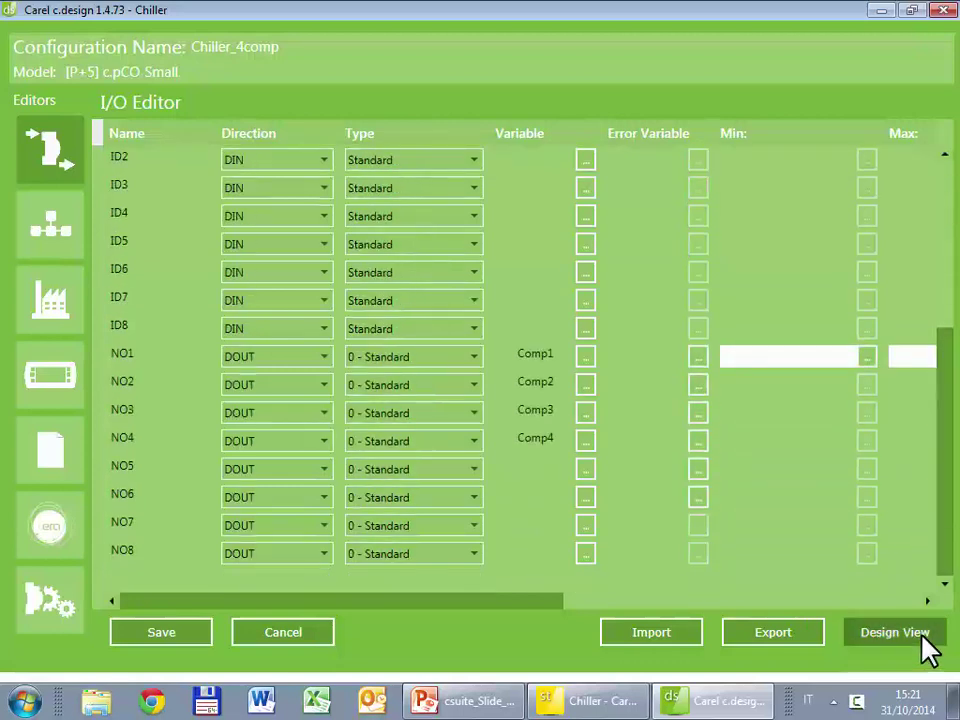
left_click(923, 637)
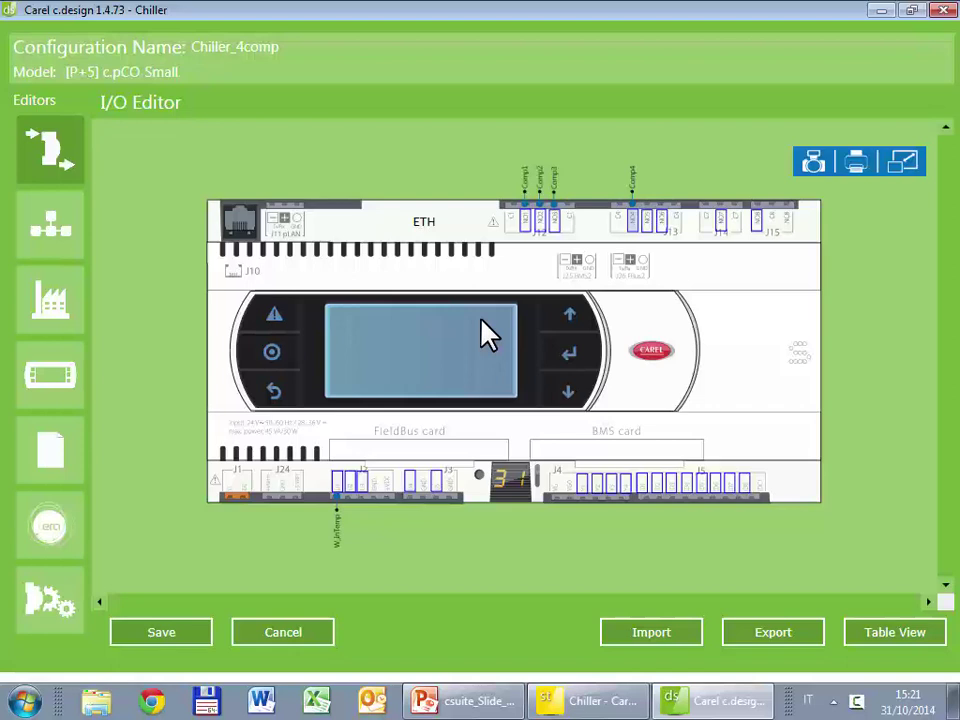
Switch to c.strategy to check the IO flags in Resource1's Global Variables, and switch back to c.design.
left_click(561, 706)
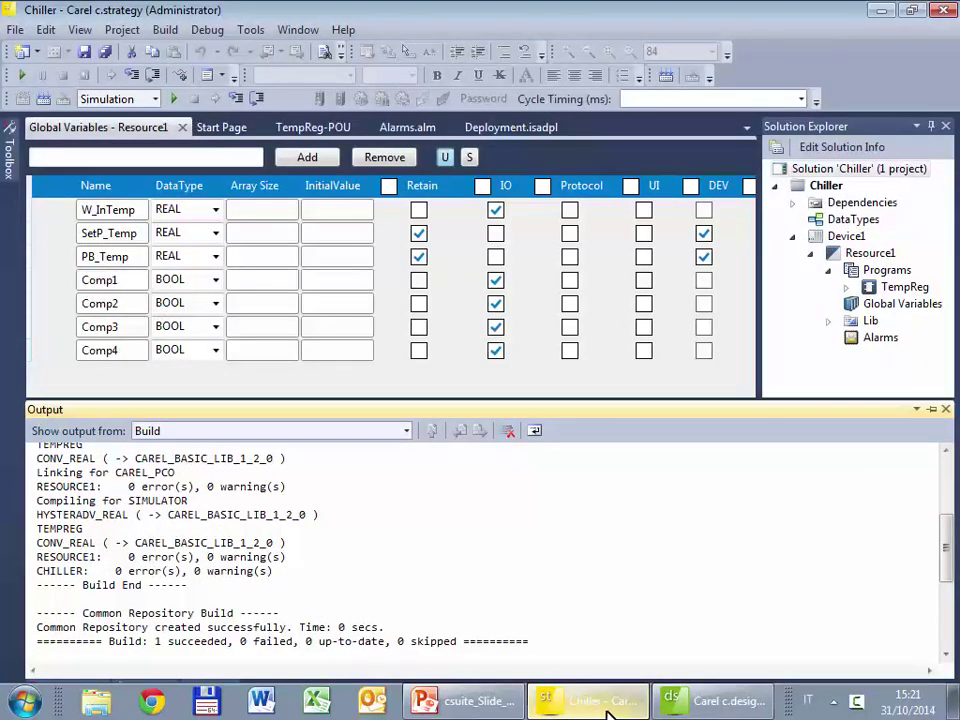
left_click(707, 709)
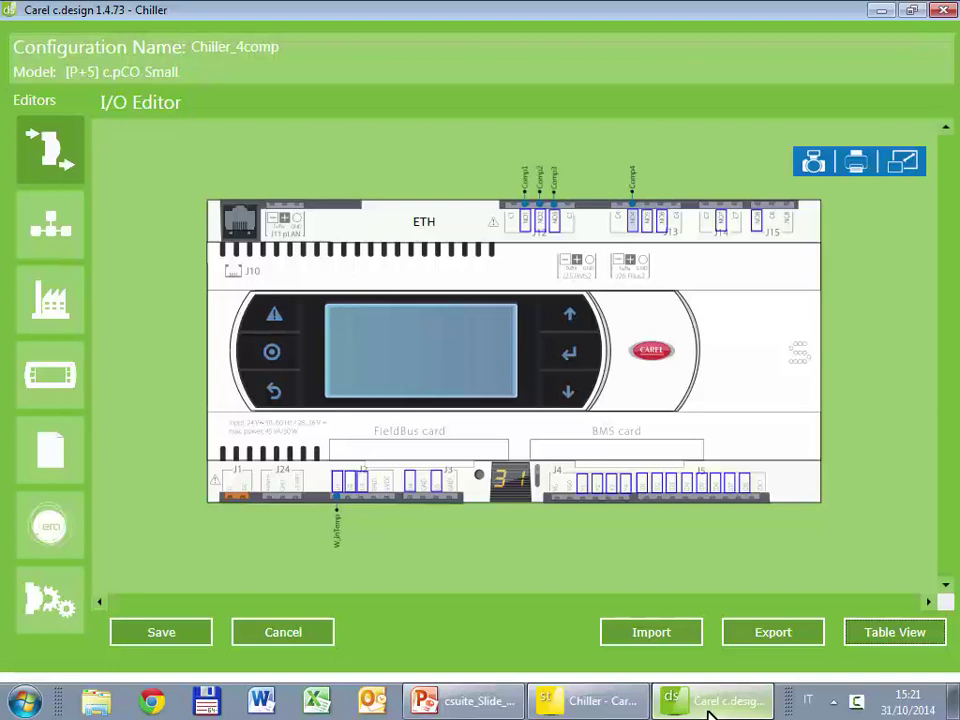
left_click(708, 705)
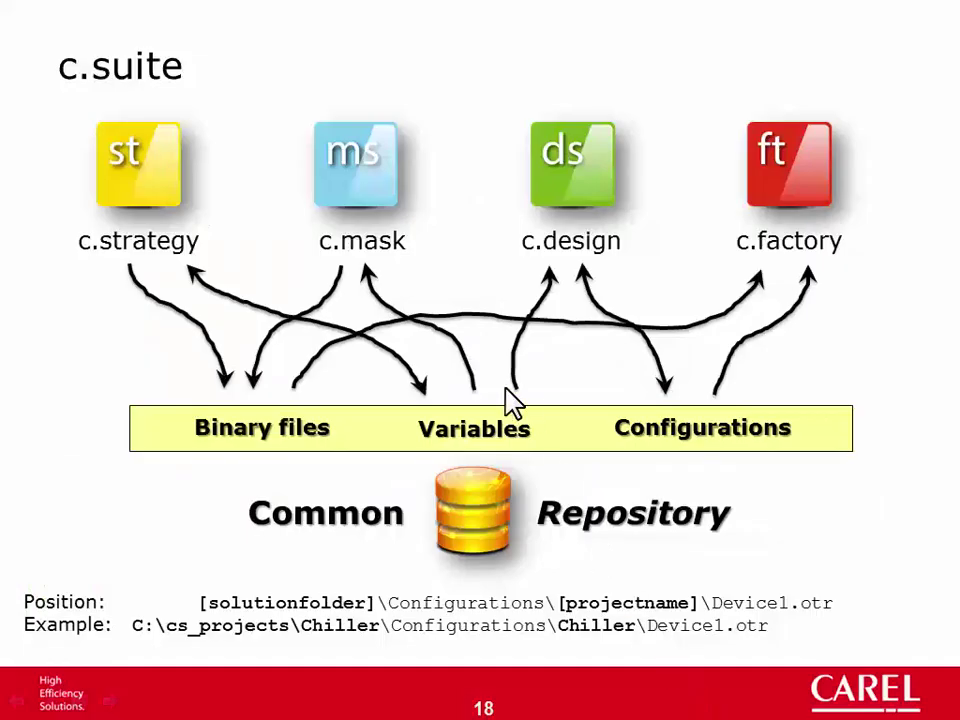